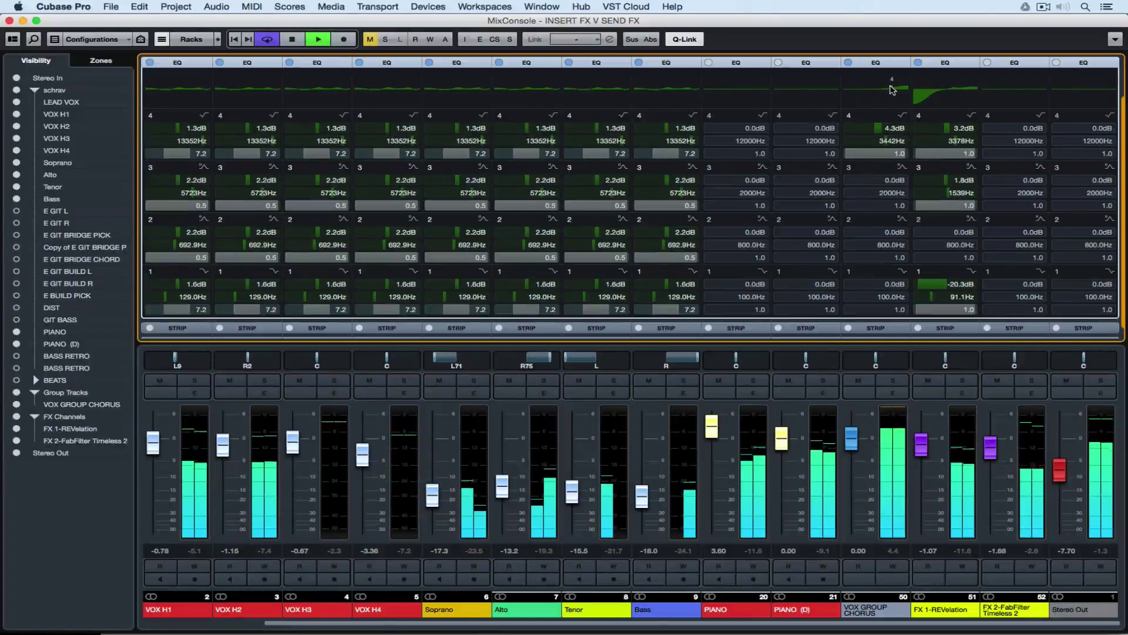
- Shape the VOX GROUP CHORUS EQ: cut 19.4 dB at 48.2 Hz and boost 4.1 dB at 165.9 Hz
{"action": "left_click", "coordinate": [893, 89]}
{"action": "left_click_drag", "start_coordinate": [814, 90], "coordinate": [788, 145]}
{"action": "left_click_drag", "start_coordinate": [886, 90], "coordinate": [830, 78]}
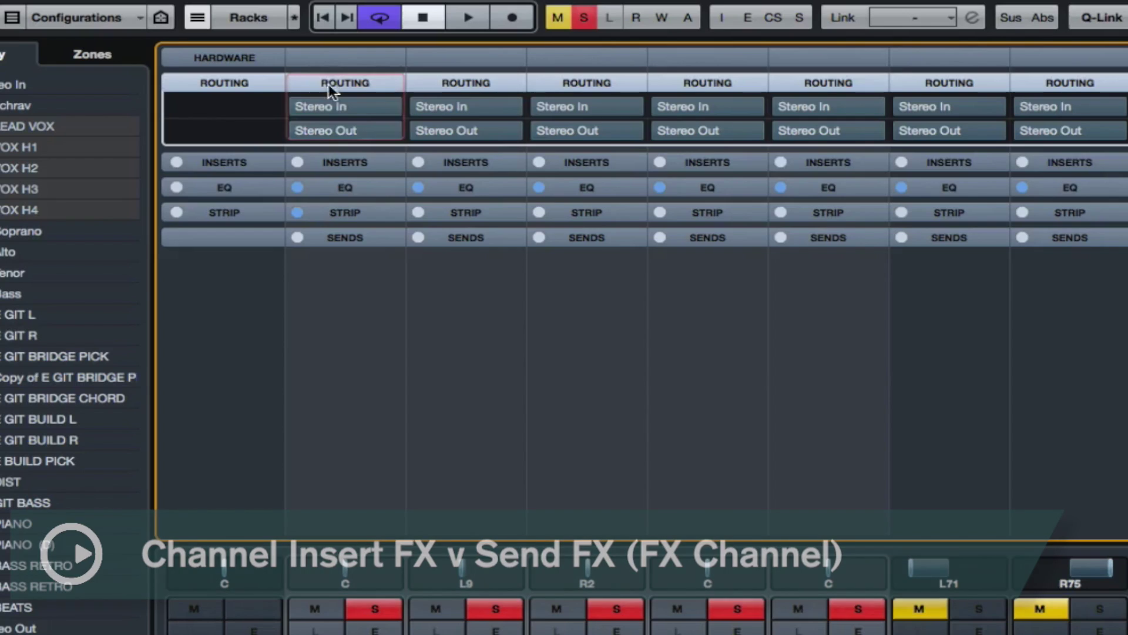
- Collapse the routing and EQ racks, showing the insert slots and an empty slot's plug-in list
{"action": "left_click", "coordinate": [330, 83]}
{"action": "left_click", "coordinate": [332, 109]}
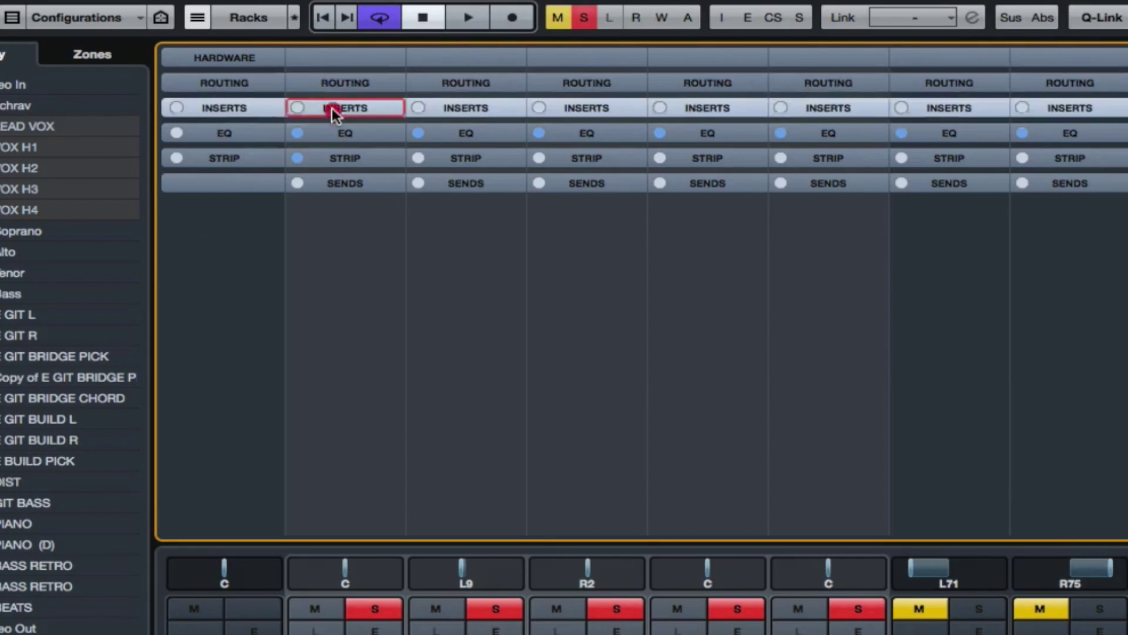
{"action": "left_click", "coordinate": [390, 136]}
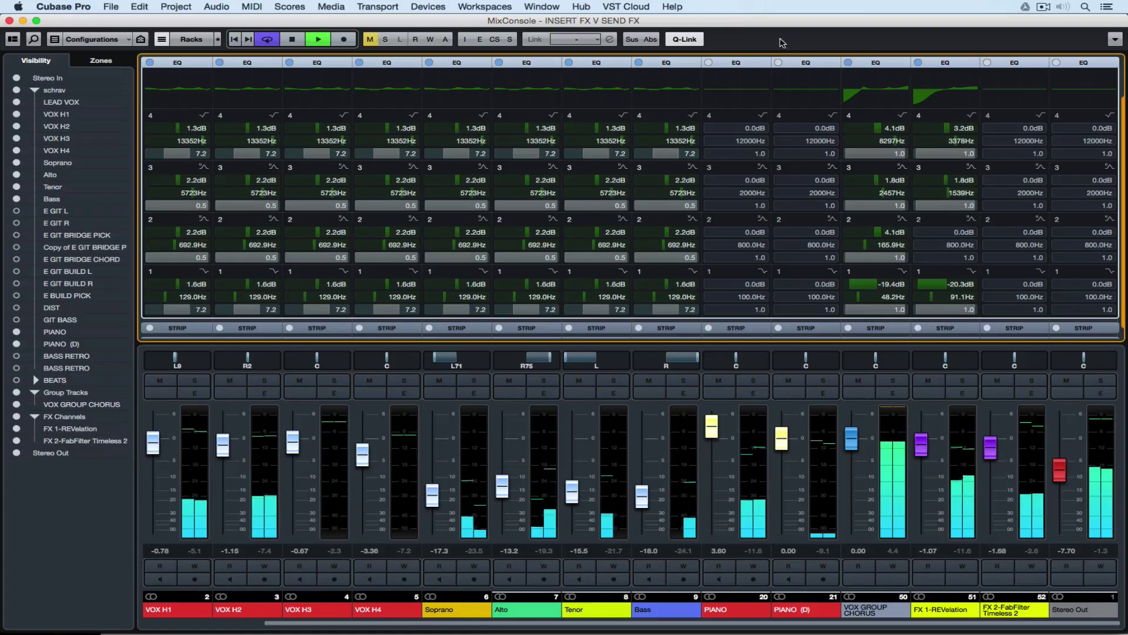
{"action": "left_click", "coordinate": [874, 63]}
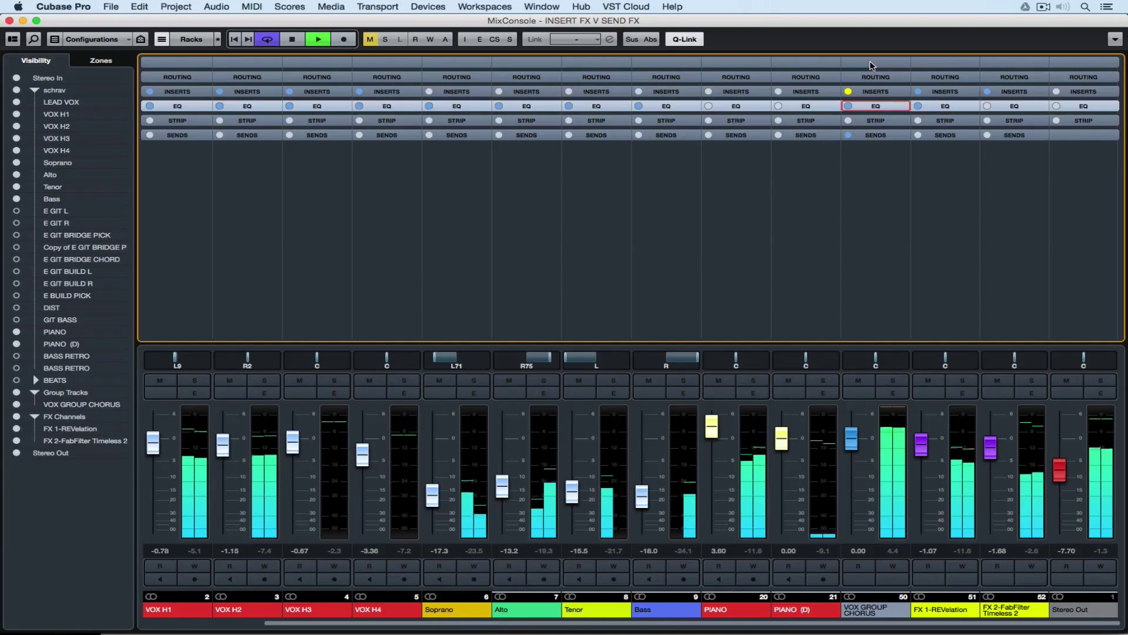
- Set LEAD VOX compressor attack 0.1 and threshold about -41.6, then add a 1.54 kHz EQ point and 270 Hz crossover
{"action": "left_click", "coordinate": [1015, 92]}
{"action": "left_click", "coordinate": [1017, 91]}
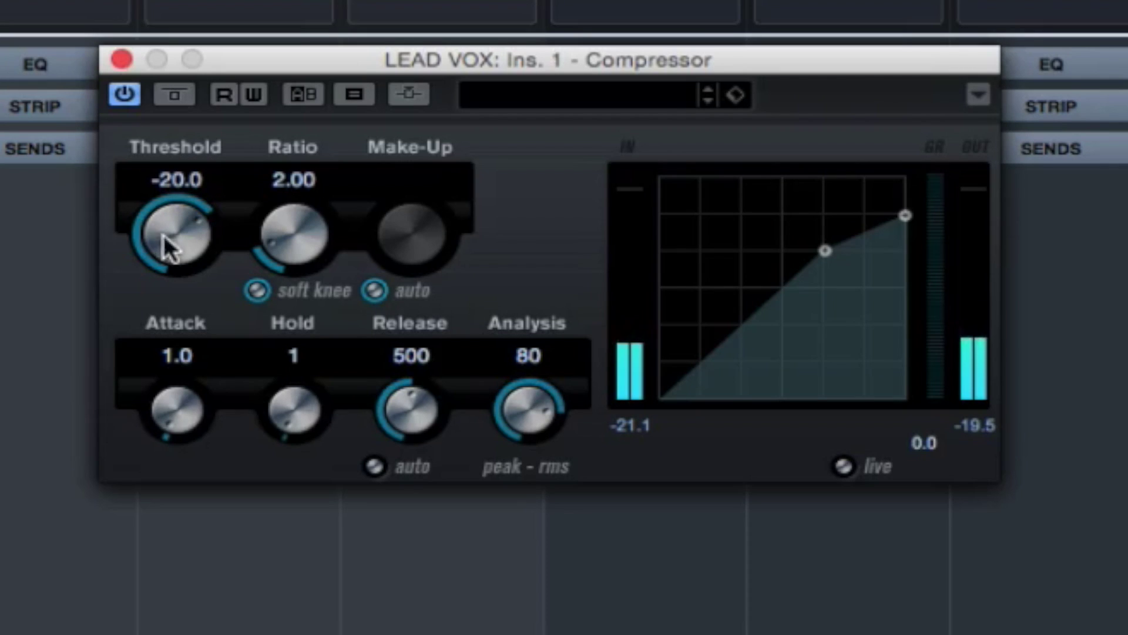
{"action": "left_click_drag", "start_coordinate": [163, 414], "coordinate": [171, 442]}
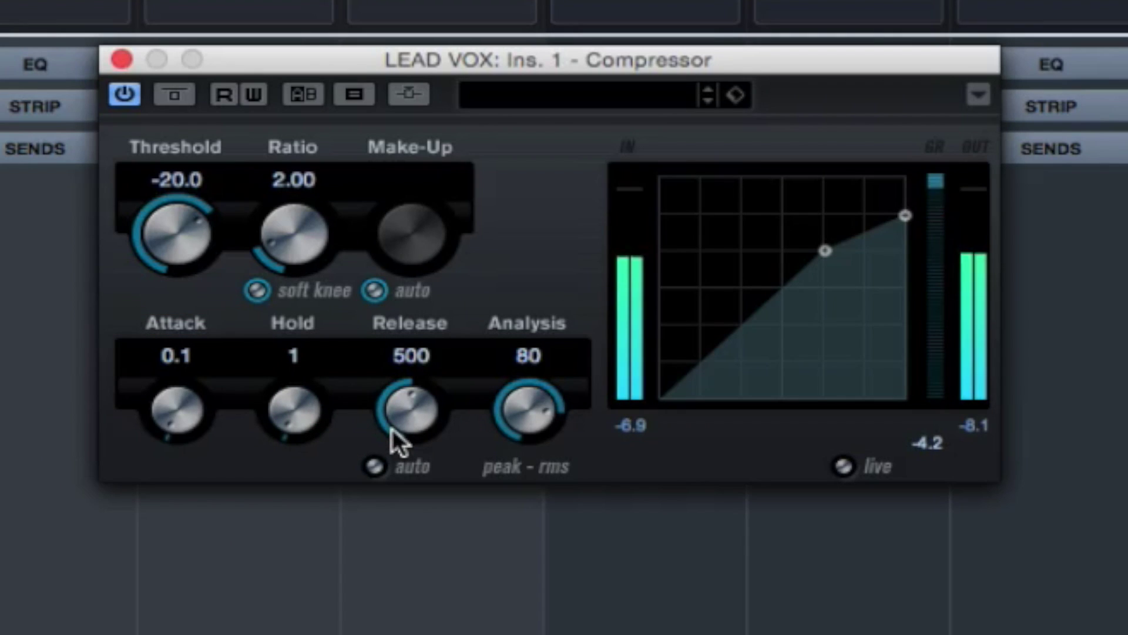
{"action": "left_click_drag", "start_coordinate": [146, 200], "coordinate": [130, 302]}
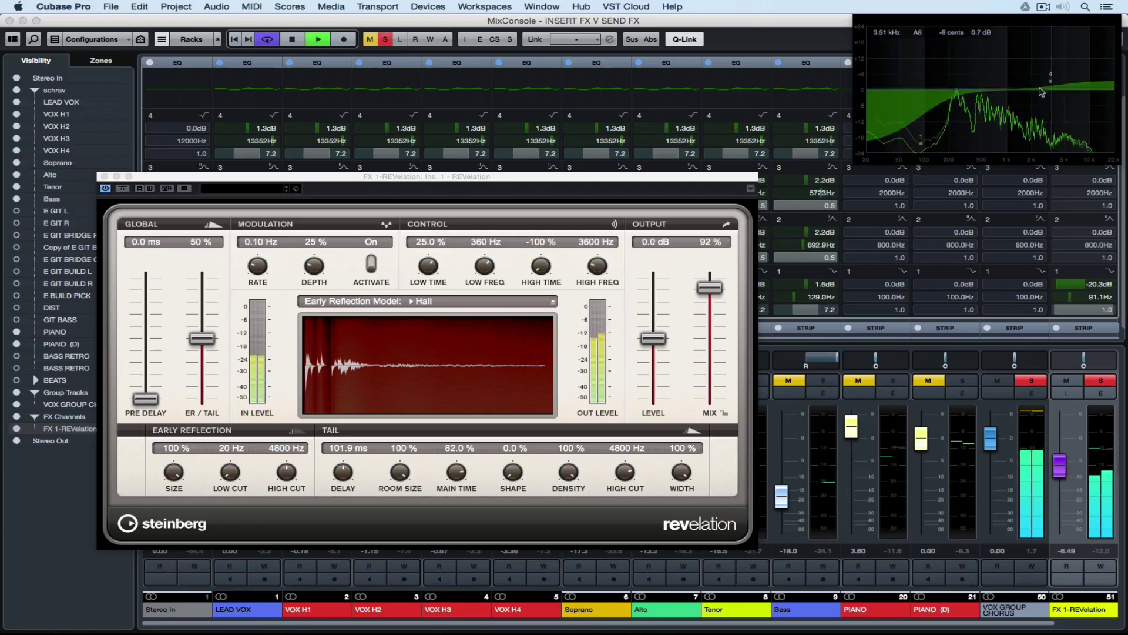
{"action": "left_click", "coordinate": [1023, 88]}
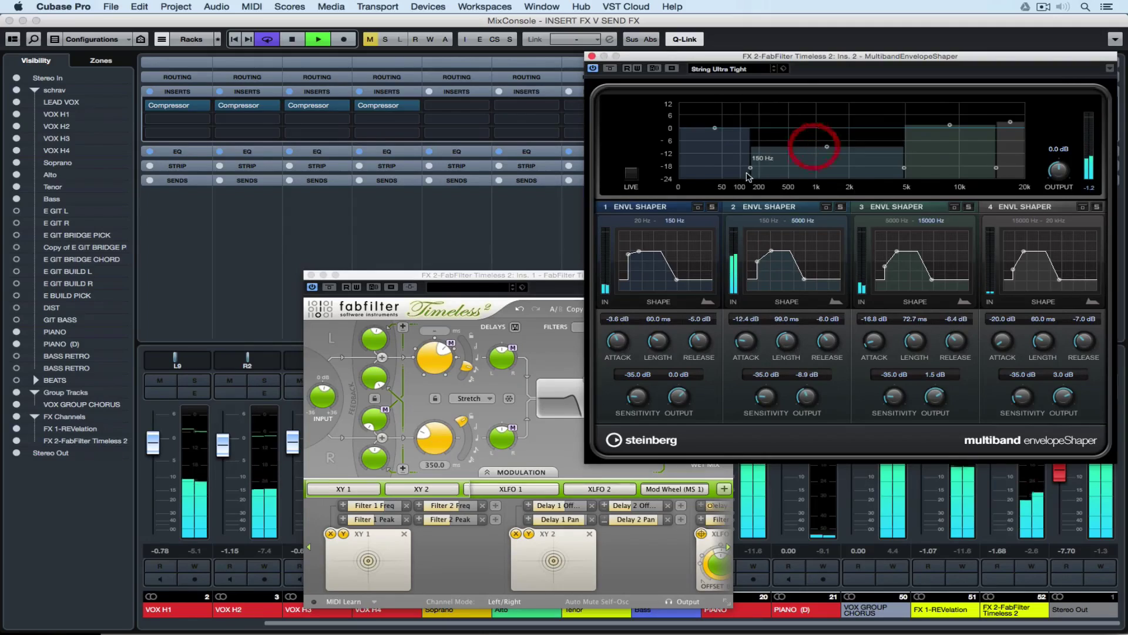
{"action": "mouse_move", "coordinate": [787, 172]}
{"action": "left_mouse_down"}
{"action": "mouse_move", "coordinate": [758, 173]}
{"action": "mouse_move", "coordinate": [771, 172]}
{"action": "left_mouse_up"}
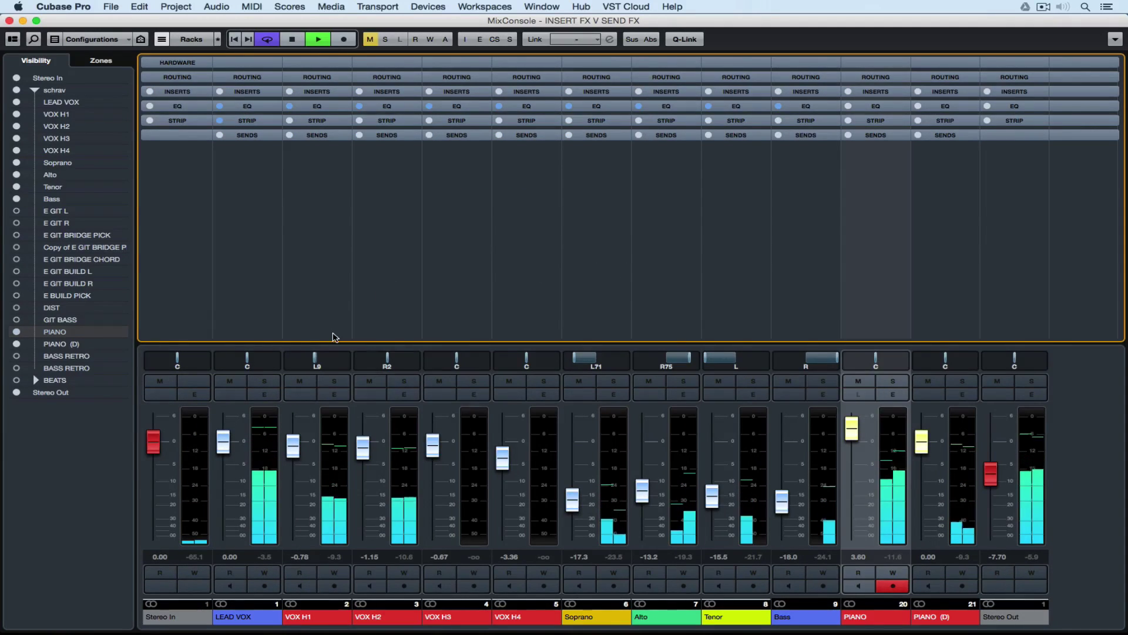
- Solo LEAD VOX and VOX H1–H4, audition the soloed vocals, and expand the inserts rack
{"action": "left_click", "coordinate": [66, 103]}
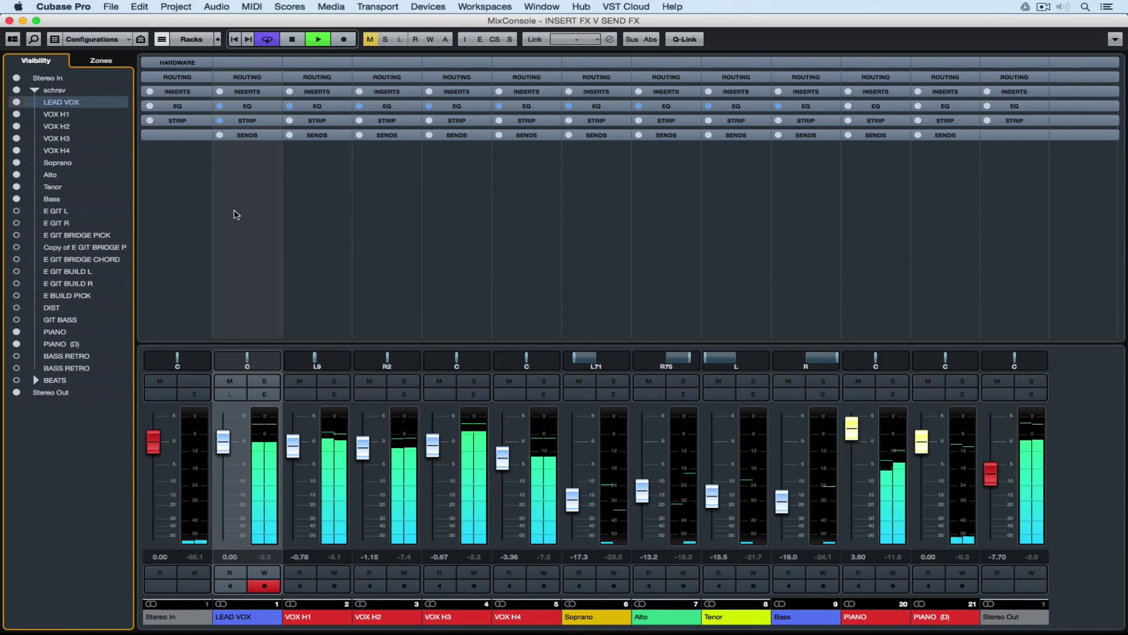
{"action": "left_click", "coordinate": [261, 383]}
{"action": "left_click", "coordinate": [334, 381]}
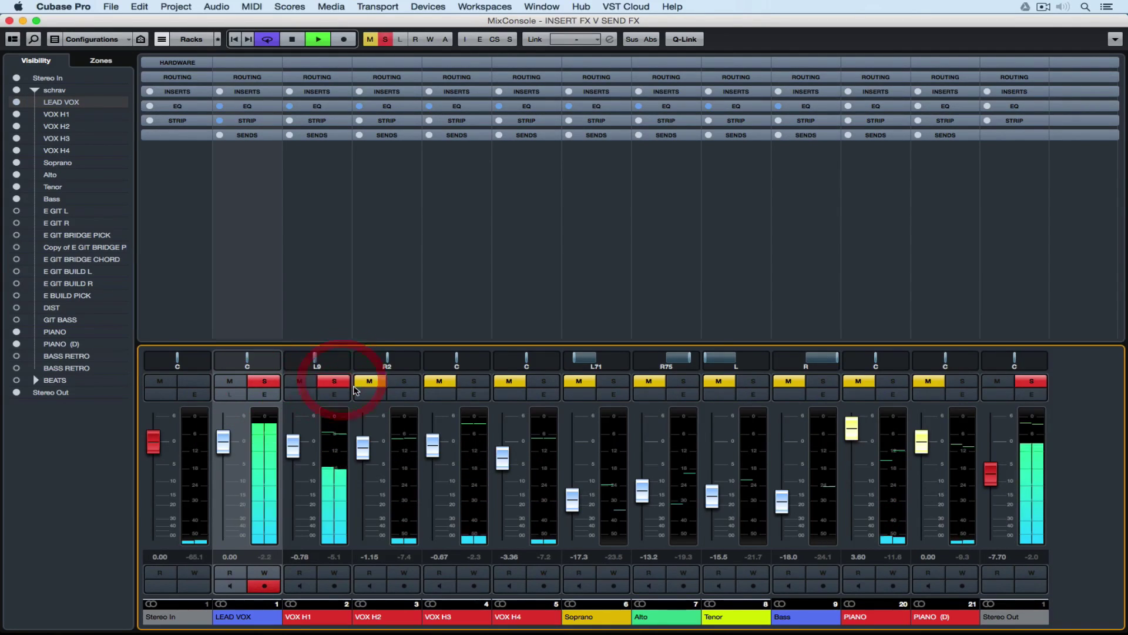
{"action": "key", "text": "space"}
{"action": "left_click", "coordinate": [410, 383]}
{"action": "left_click", "coordinate": [474, 382]}
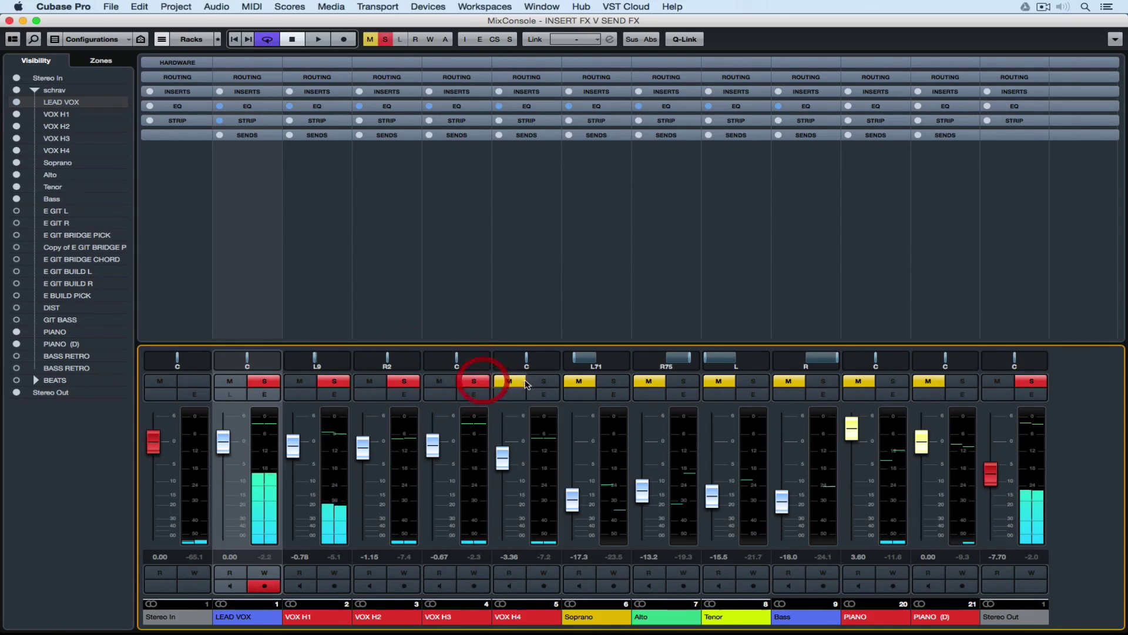
{"action": "left_click", "coordinate": [545, 383]}
{"action": "key", "text": "space"}
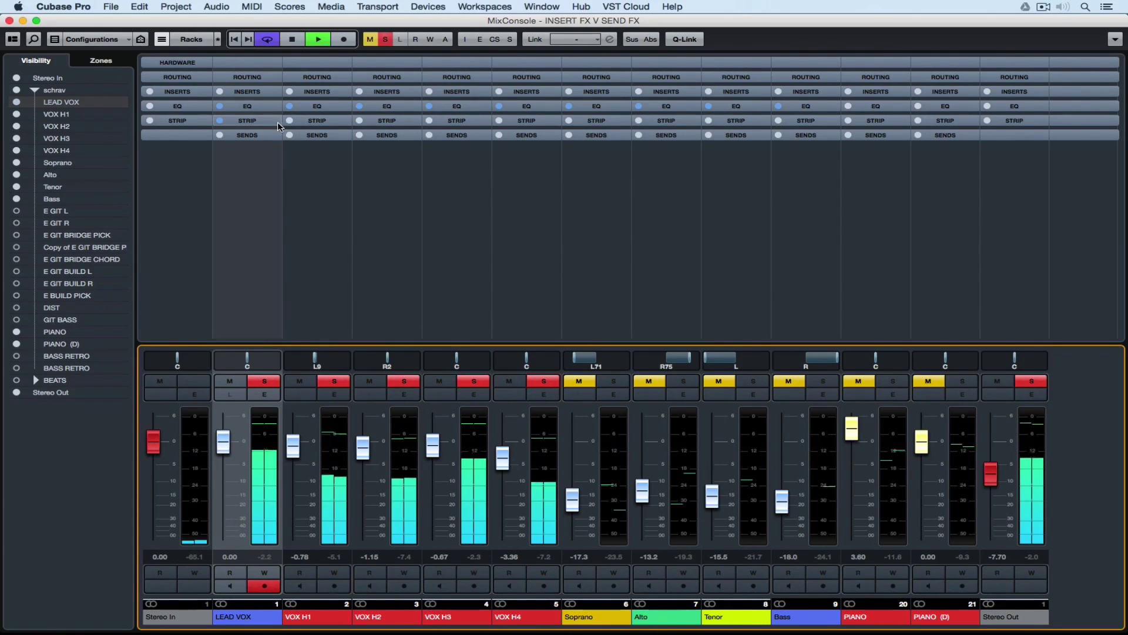
{"action": "key", "text": "space"}
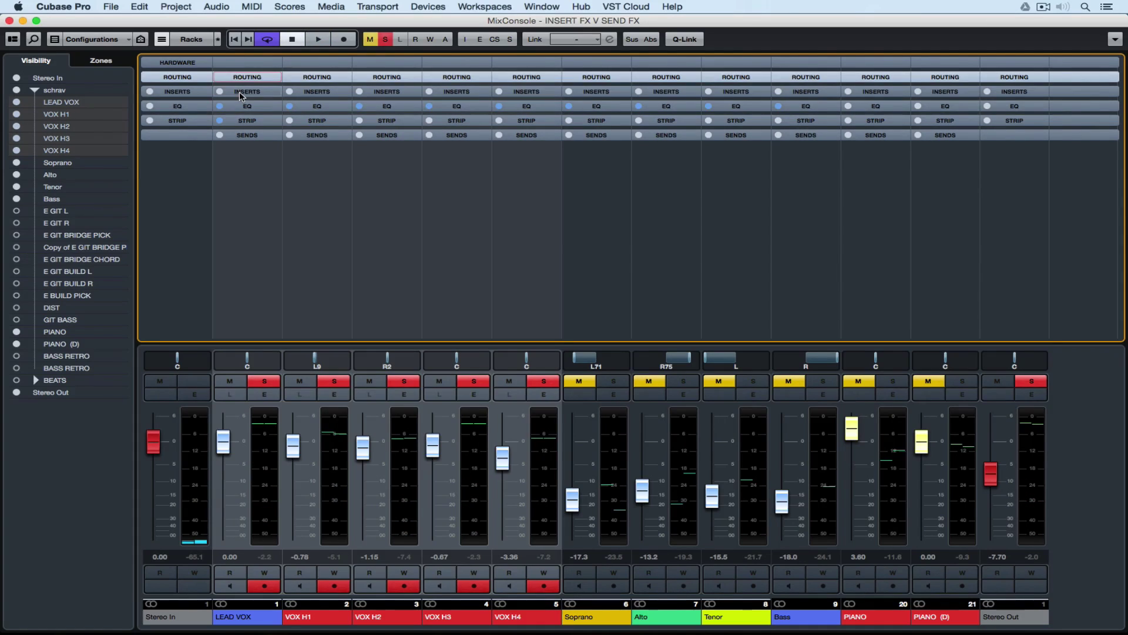
{"action": "left_click", "coordinate": [239, 91]}
- Insert a Compressor in the first insert slot of LEAD VOX and VOX H1–H4
{"action": "left_click", "coordinate": [271, 106]}
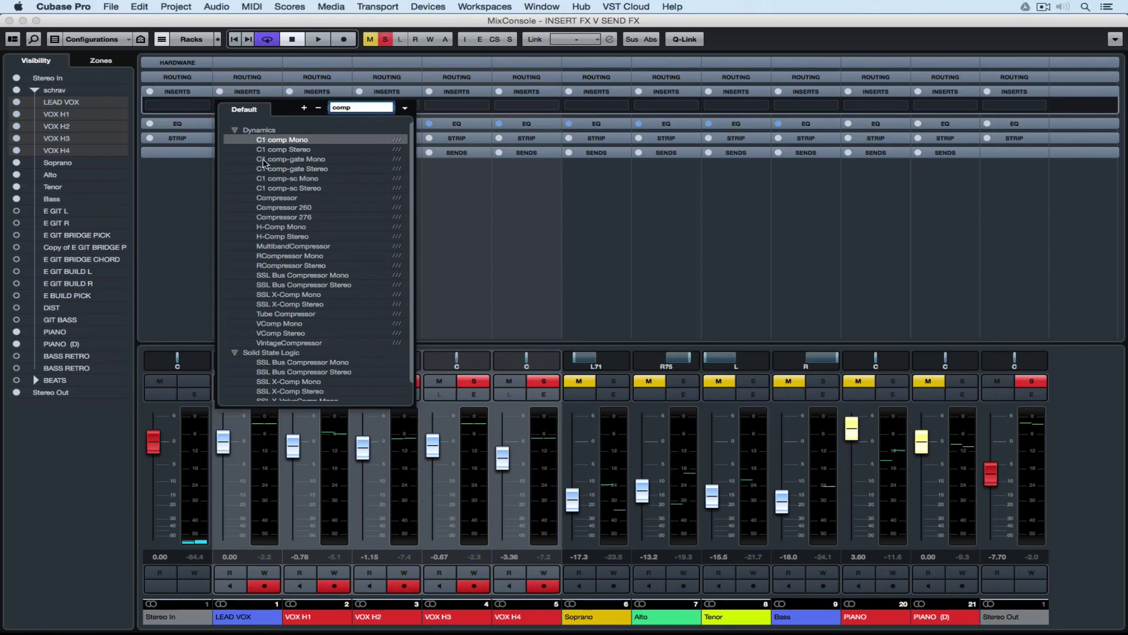
{"action": "left_click", "coordinate": [276, 199]}
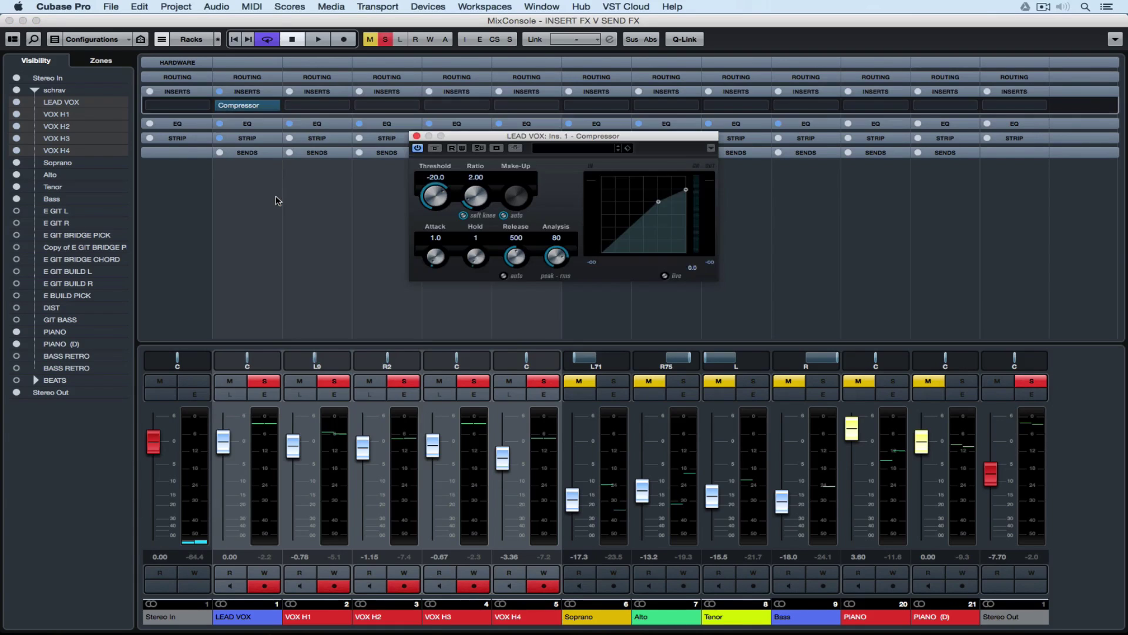
{"action": "left_click", "coordinate": [416, 136]}
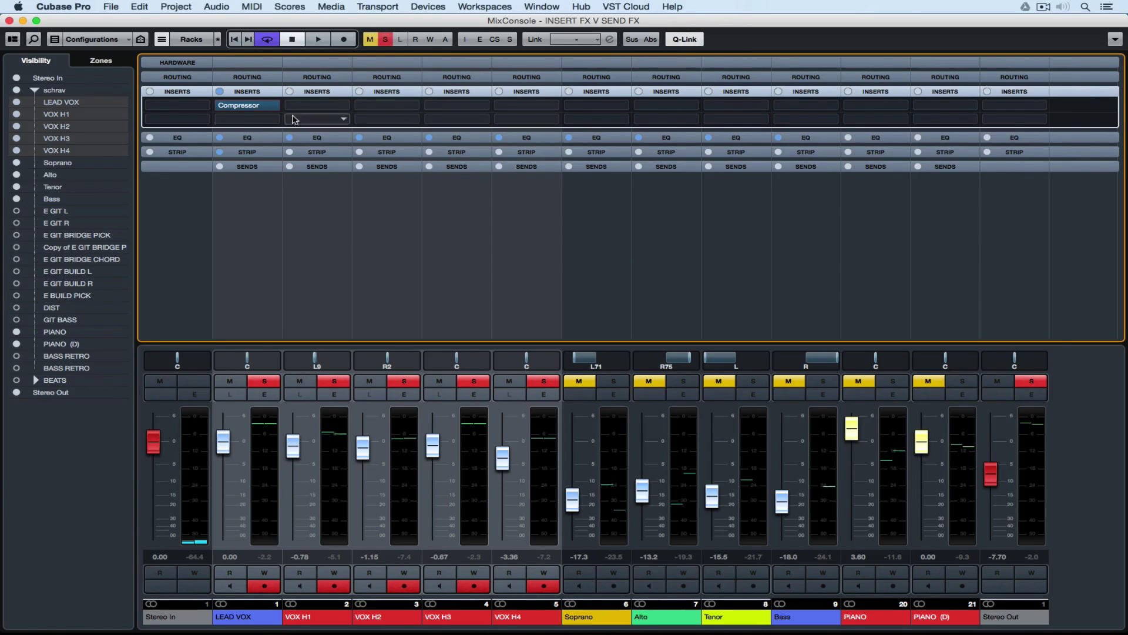
{"action": "left_click", "coordinate": [274, 105]}
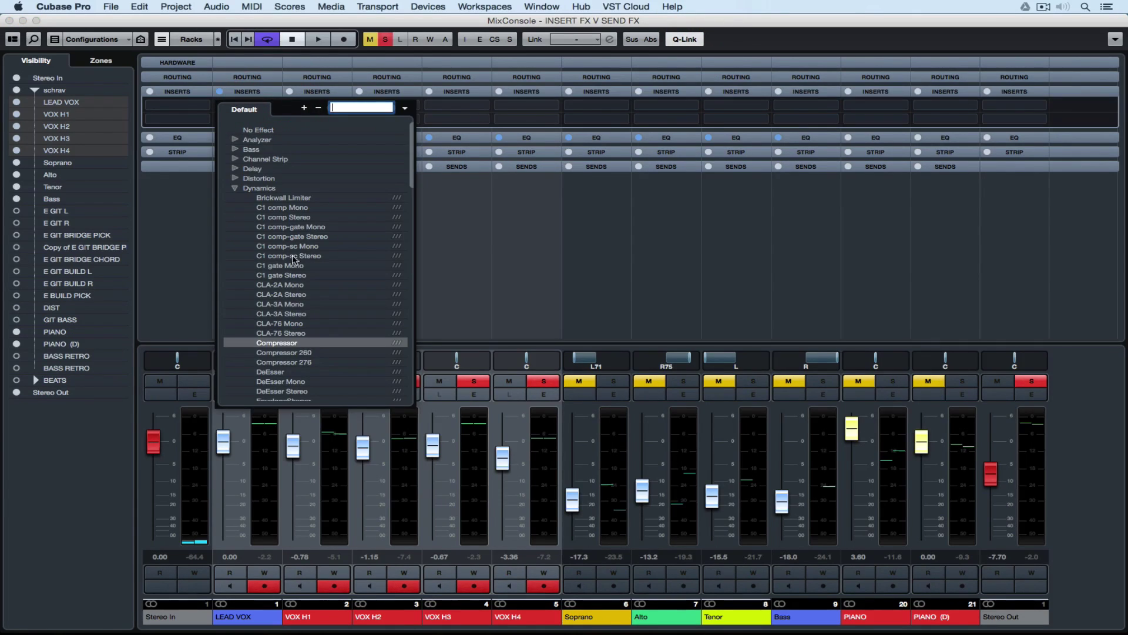
{"action": "left_click", "coordinate": [305, 346]}
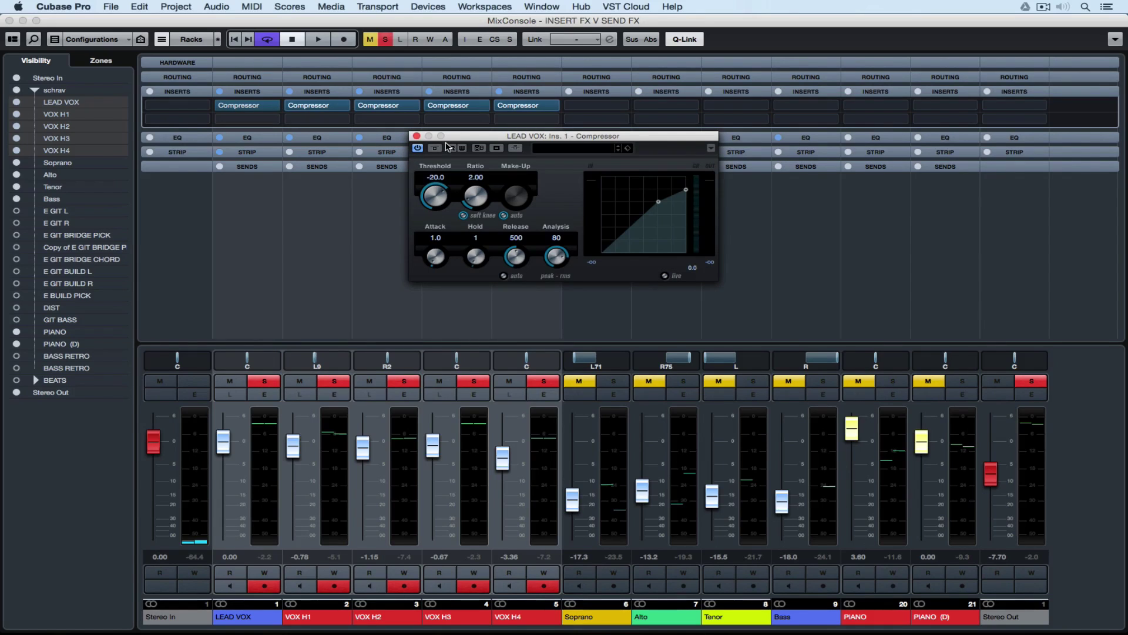
- Set the LEAD VOX compressor attack to 0.1 and threshold to -26.0 during playback
{"action": "key", "text": "space"}
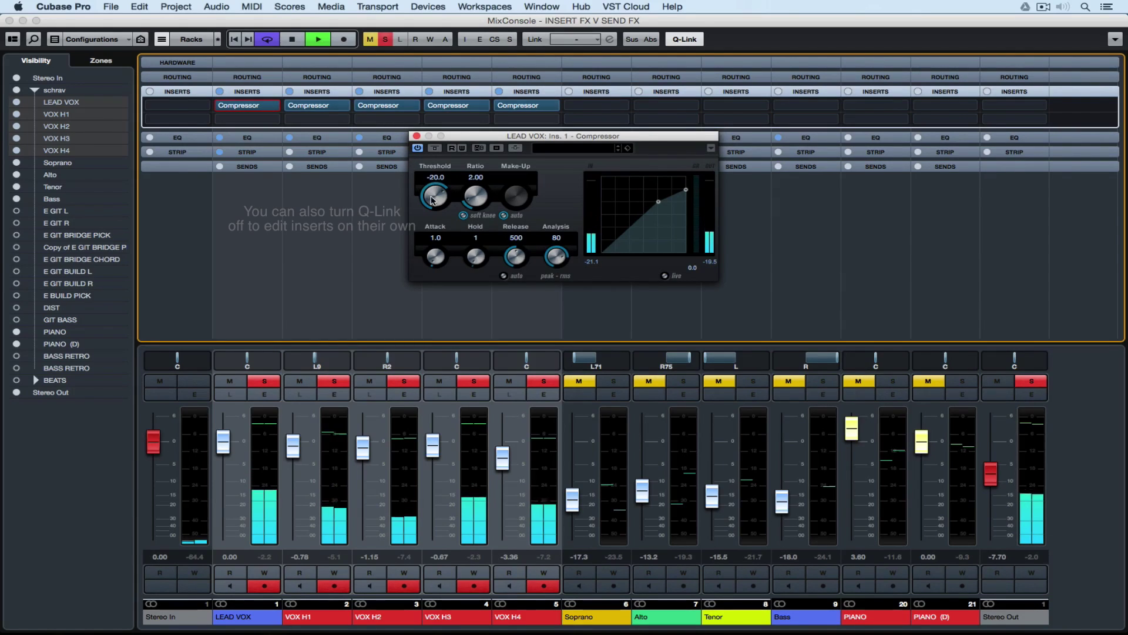
{"action": "left_click_drag", "start_coordinate": [436, 257], "coordinate": [435, 272]}
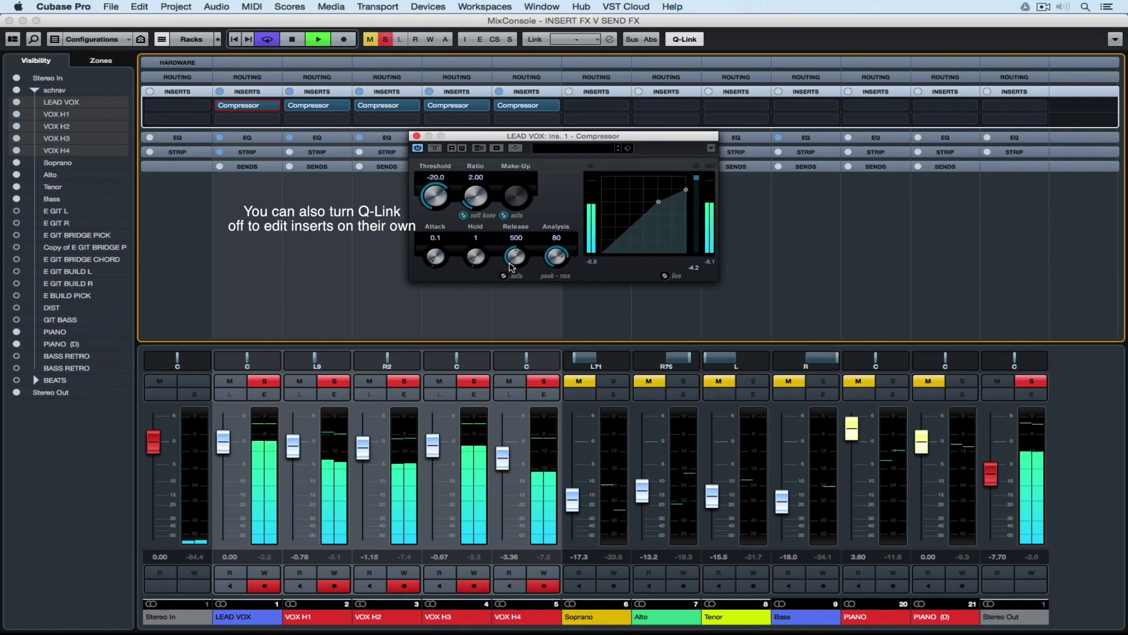
{"action": "mouse_move", "coordinate": [435, 197]}
{"action": "left_mouse_down"}
{"action": "mouse_move", "coordinate": [421, 226]}
{"action": "mouse_move", "coordinate": [427, 196]}
{"action": "left_mouse_up"}
{"action": "key", "text": "space"}
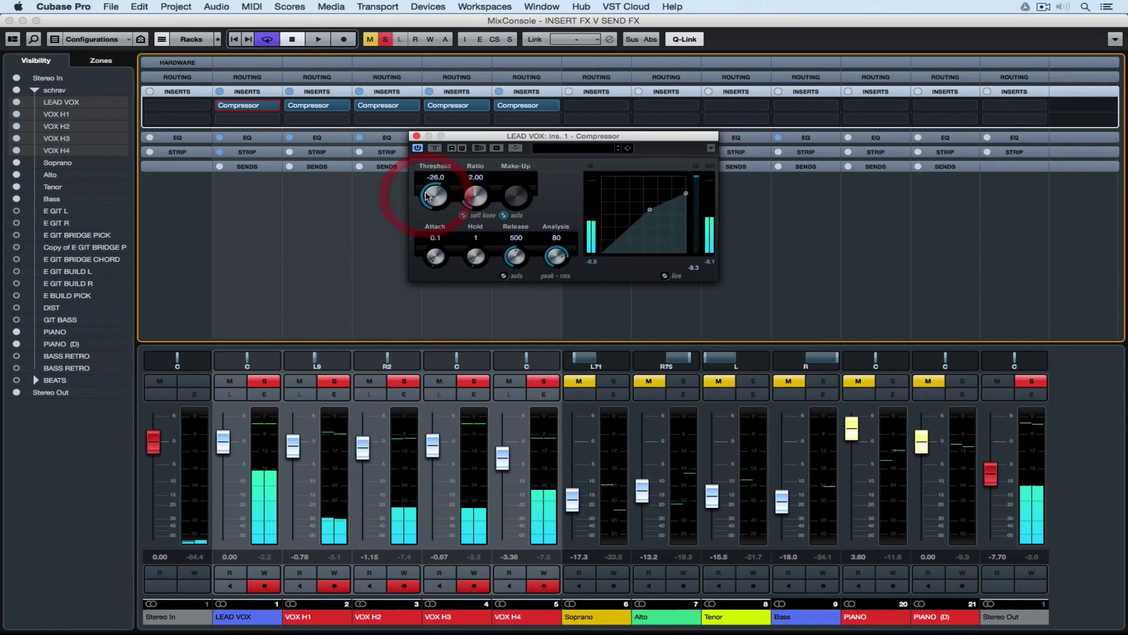
{"action": "left_click", "coordinate": [416, 136]}
{"action": "left_click", "coordinate": [432, 412]}
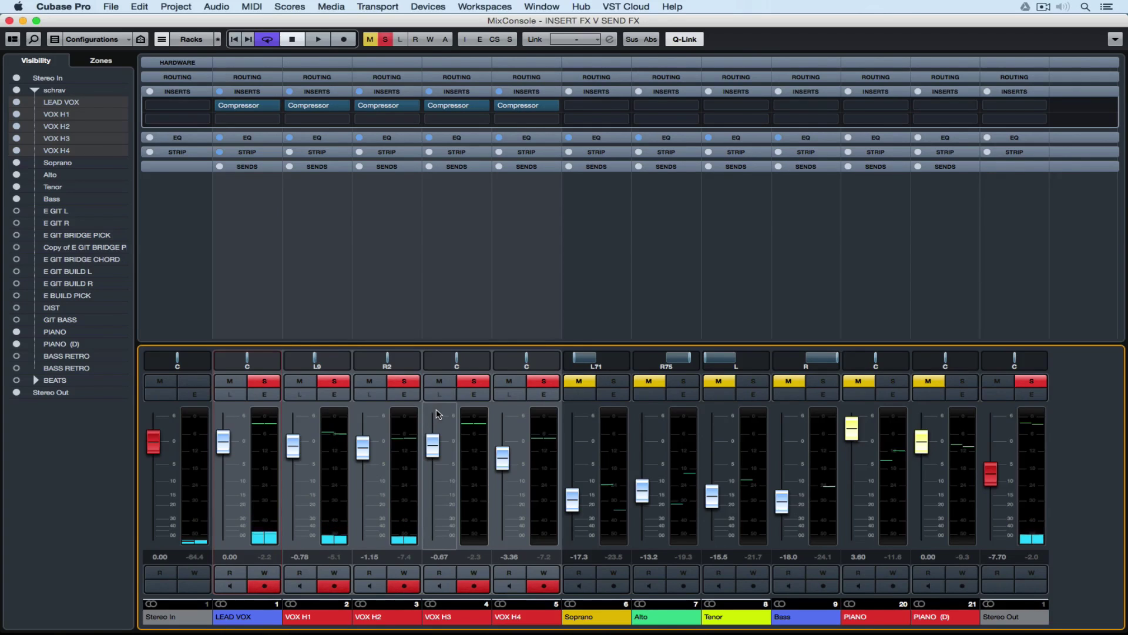
- Add a stereo group channel named VOX GROUP CHORUS for the selected vocals, kept in its folder
{"action": "right_click", "coordinate": [436, 411]}
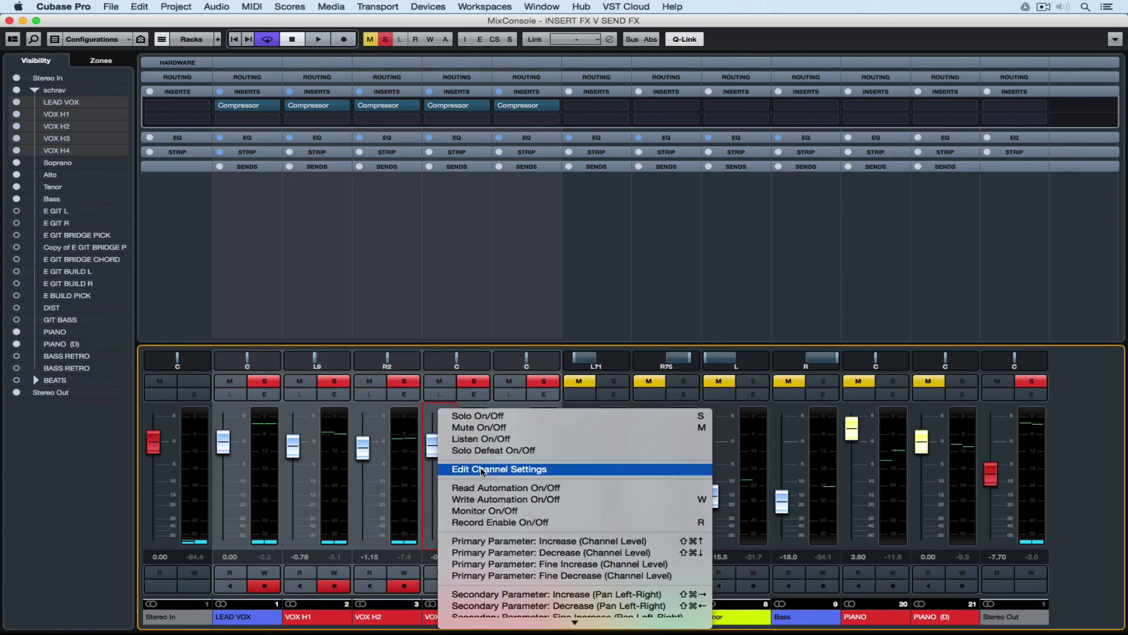
{"action": "scroll", "coordinate": [480, 467], "scroll_direction": "down", "scroll_amount": 5}
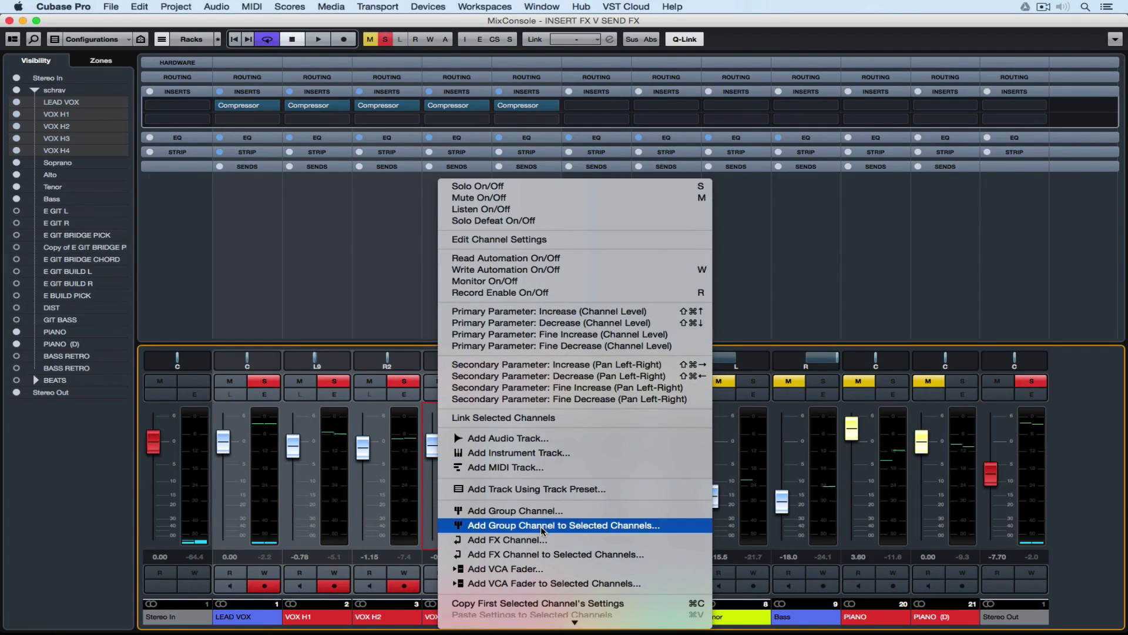
{"action": "left_click", "coordinate": [543, 526]}
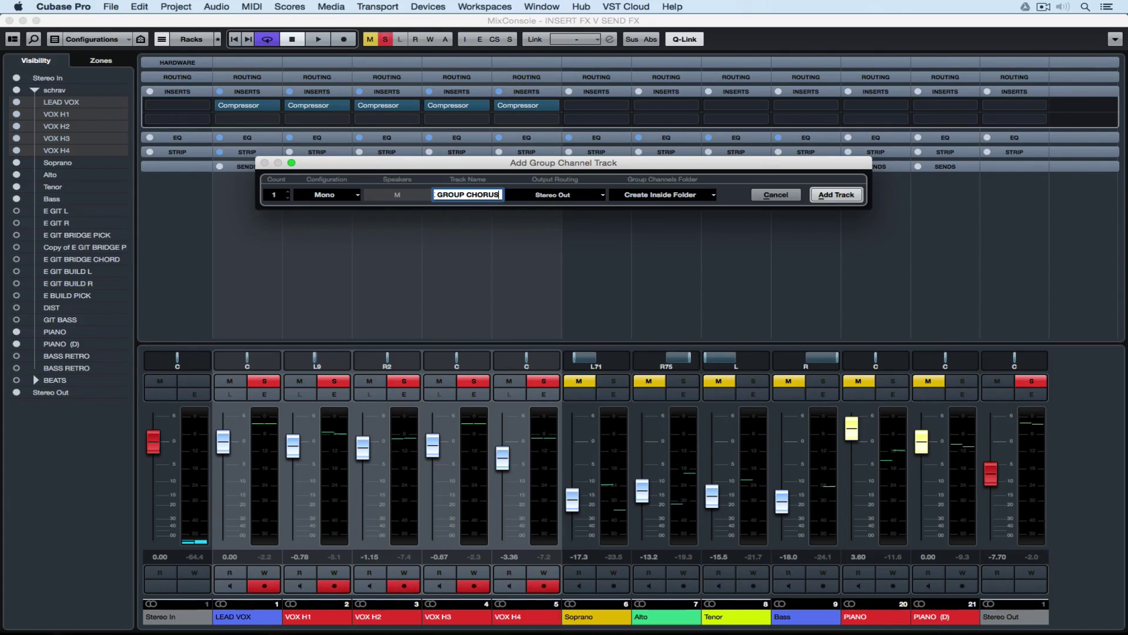
{"action": "left_click", "coordinate": [338, 196]}
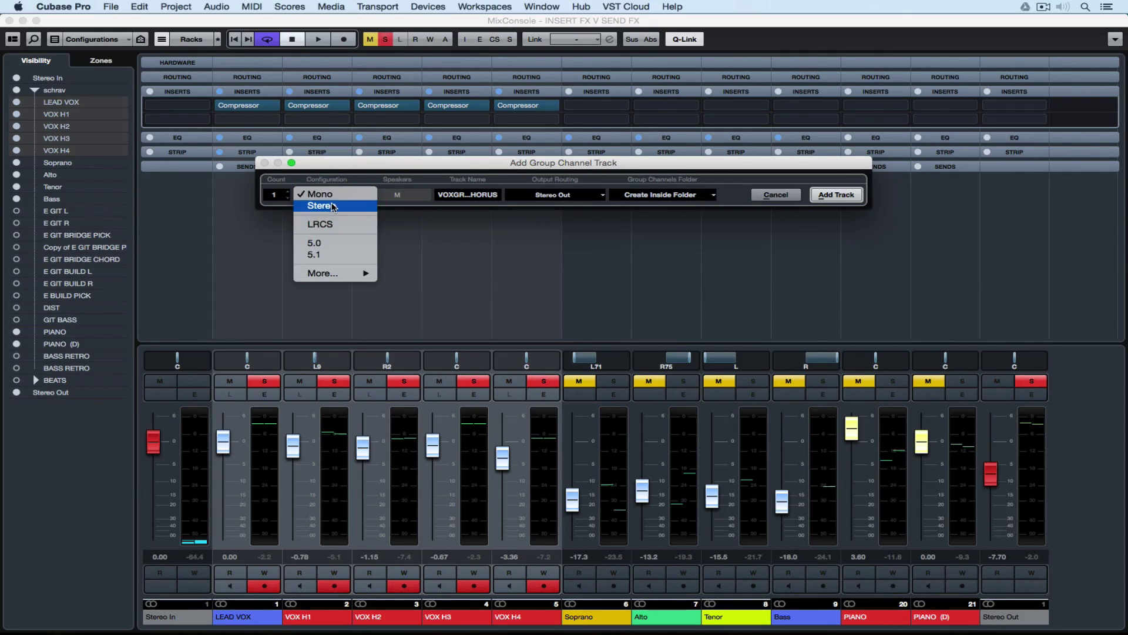
{"action": "left_click", "coordinate": [332, 205]}
{"action": "left_click", "coordinate": [683, 200]}
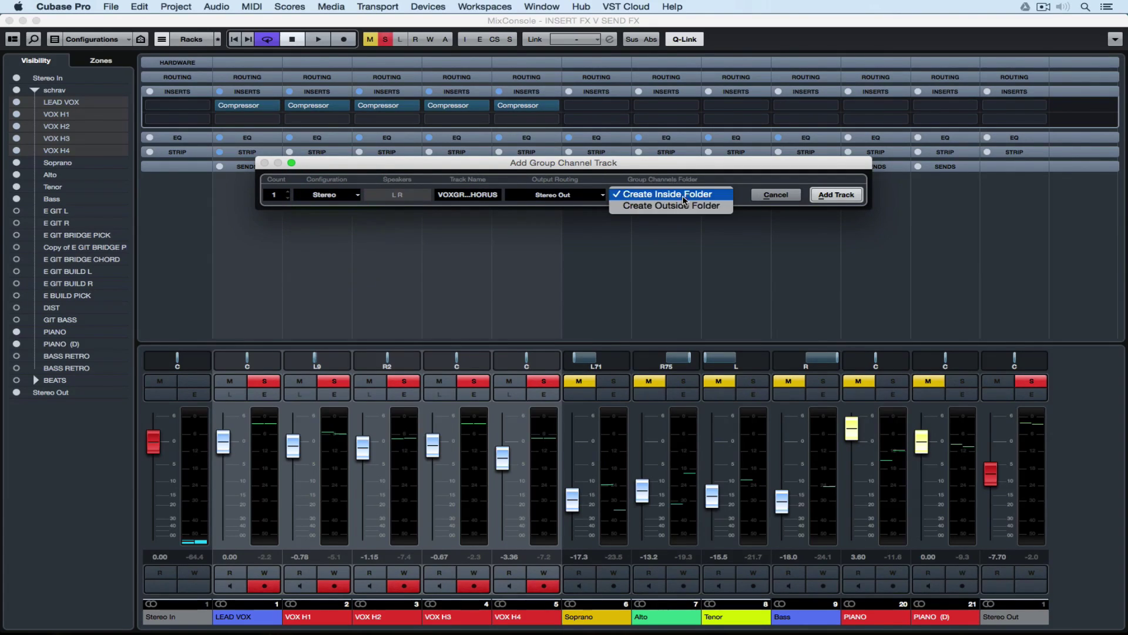
{"action": "left_click", "coordinate": [682, 192]}
{"action": "left_click", "coordinate": [846, 200]}
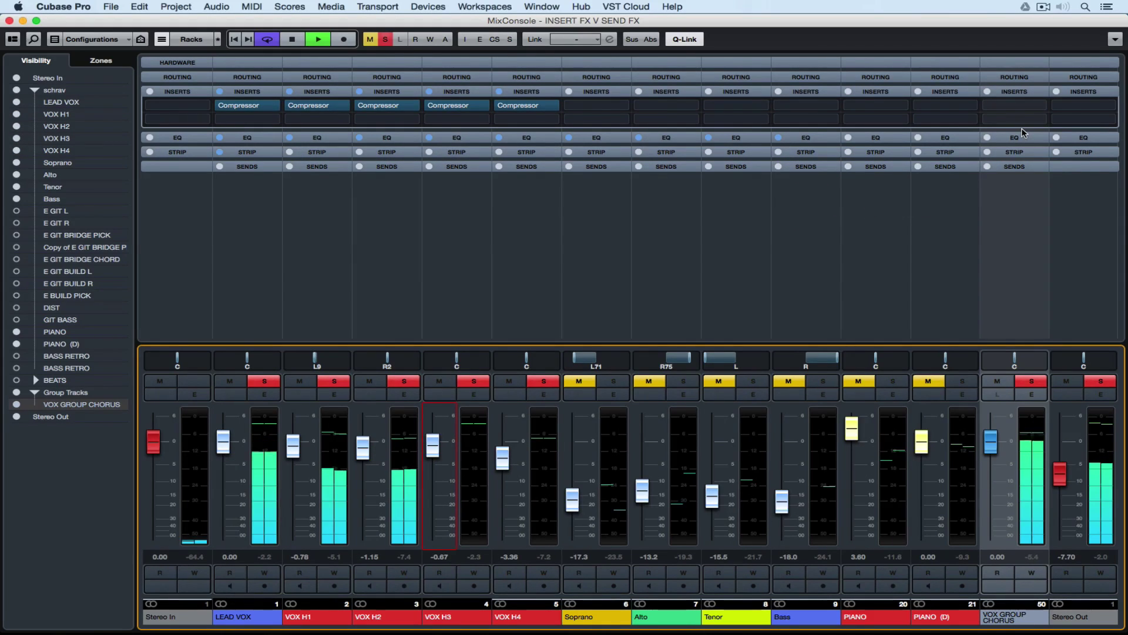
- Stop playback, dismiss the chorus group's insert list, and bring up the VOX GROUP CHORUS context menu
{"action": "left_click", "coordinate": [1023, 251]}
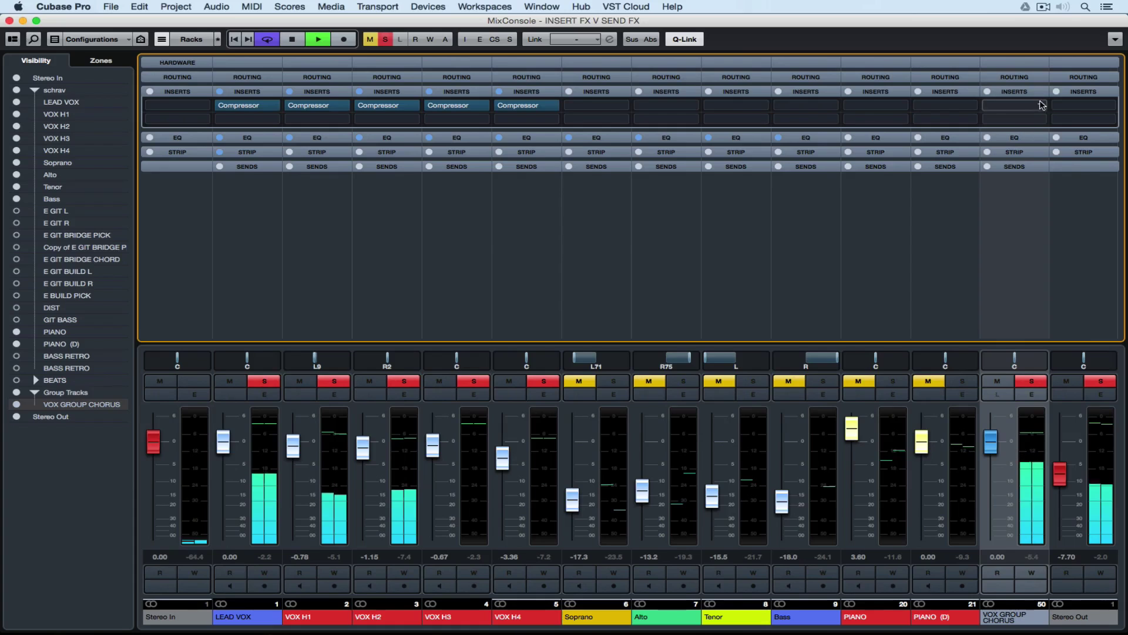
{"action": "key", "text": "space"}
{"action": "left_click", "coordinate": [1015, 106]}
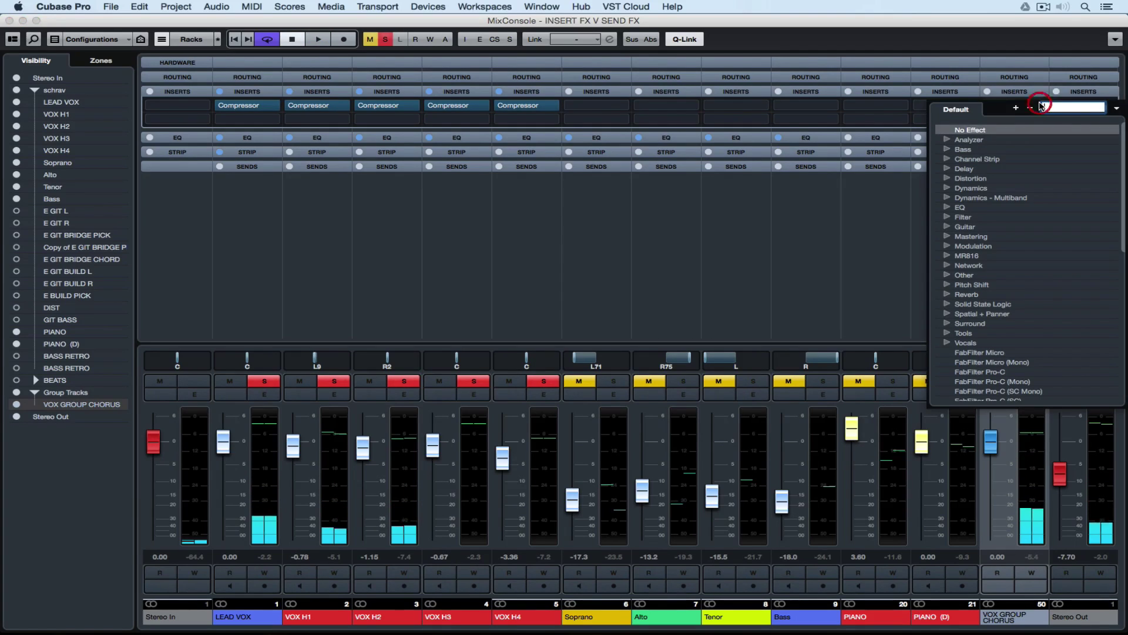
{"action": "left_click", "coordinate": [864, 202]}
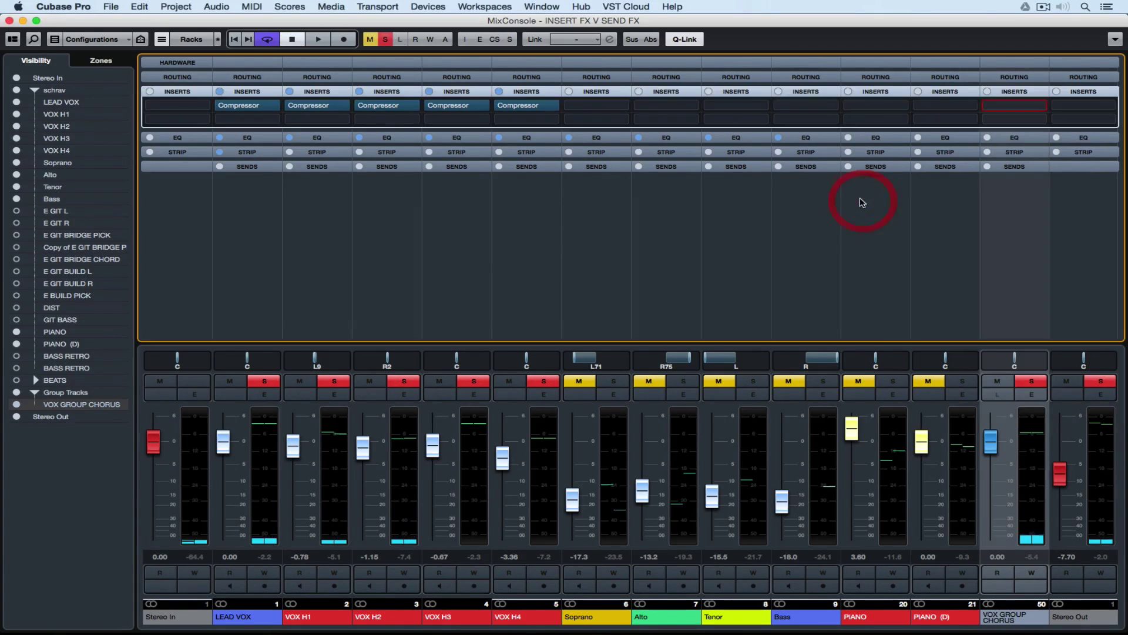
{"action": "right_click", "coordinate": [1002, 418]}
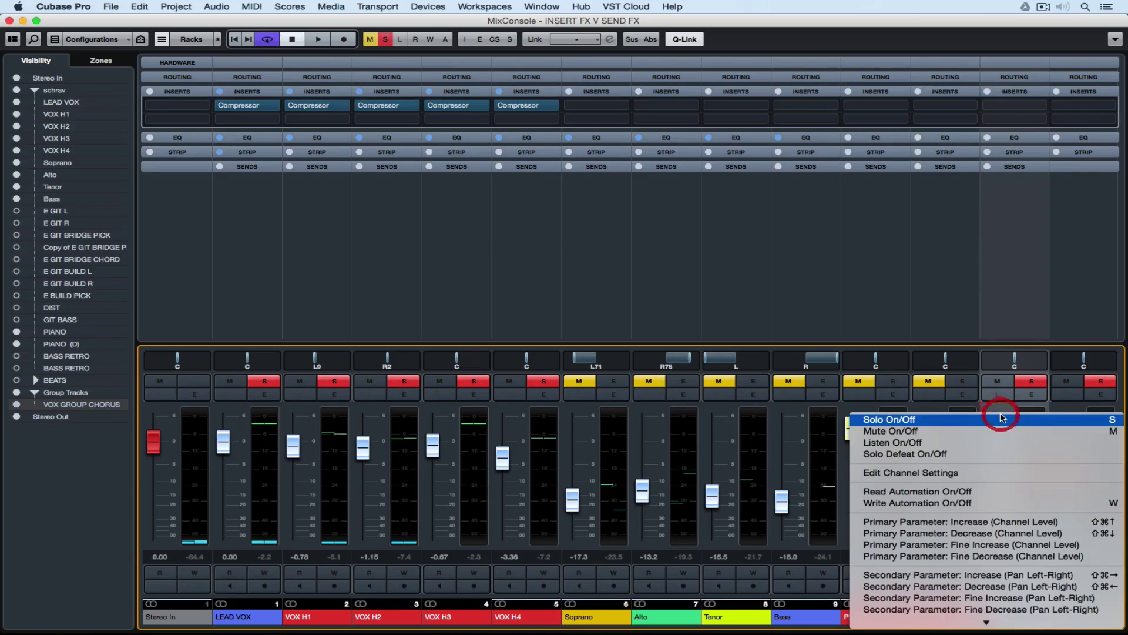
{"action": "scroll", "coordinate": [952, 482], "scroll_direction": "down", "scroll_amount": 10}
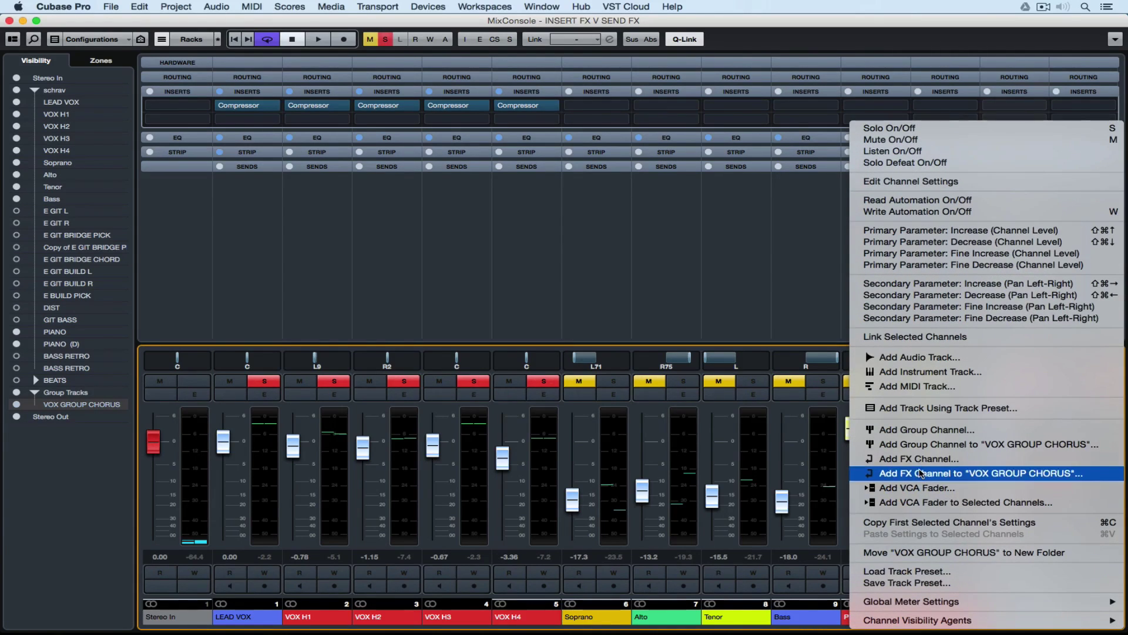
- Add an FX channel fed by VOX GROUP CHORUS with the REVelation reverb loaded
{"action": "left_click", "coordinate": [919, 472]}
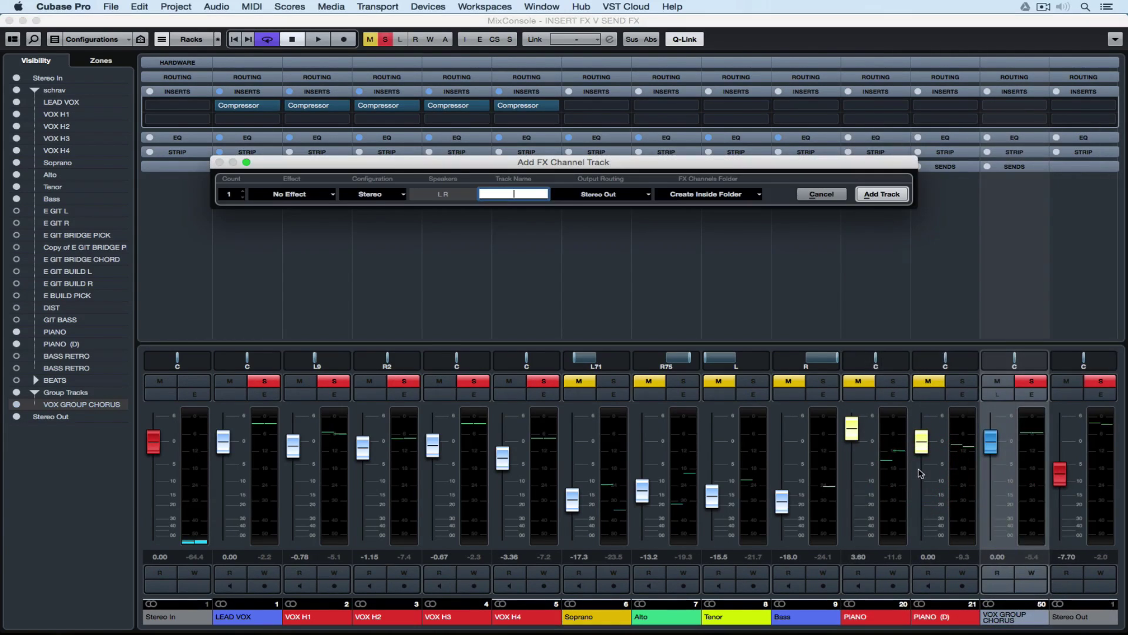
{"action": "left_click", "coordinate": [281, 194]}
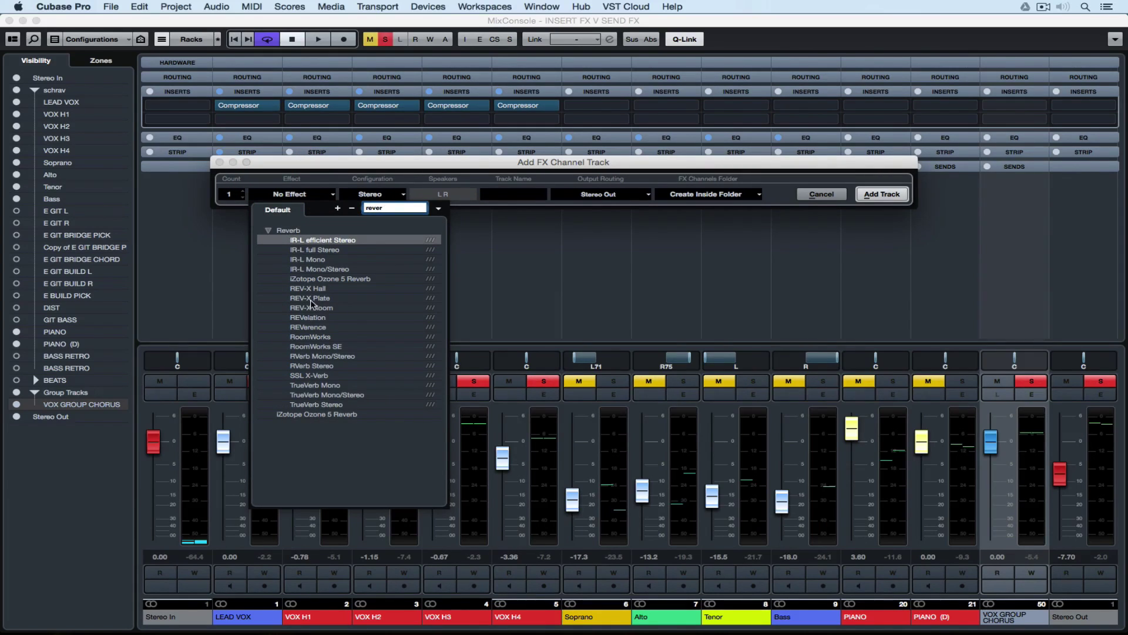
{"action": "left_click", "coordinate": [316, 318]}
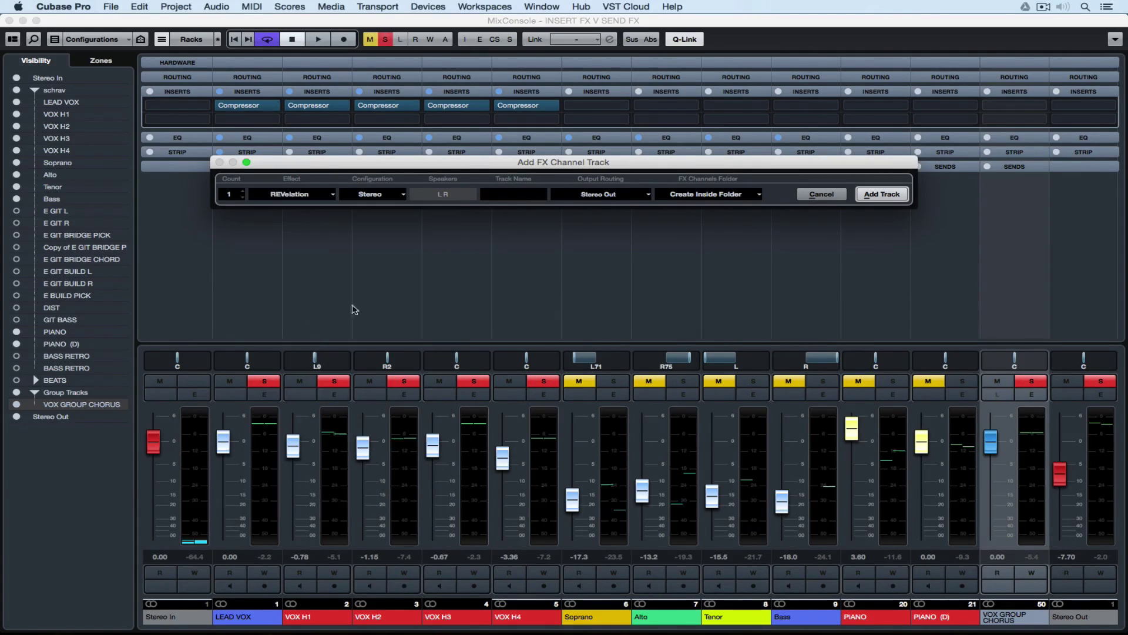
{"action": "left_click", "coordinate": [882, 194]}
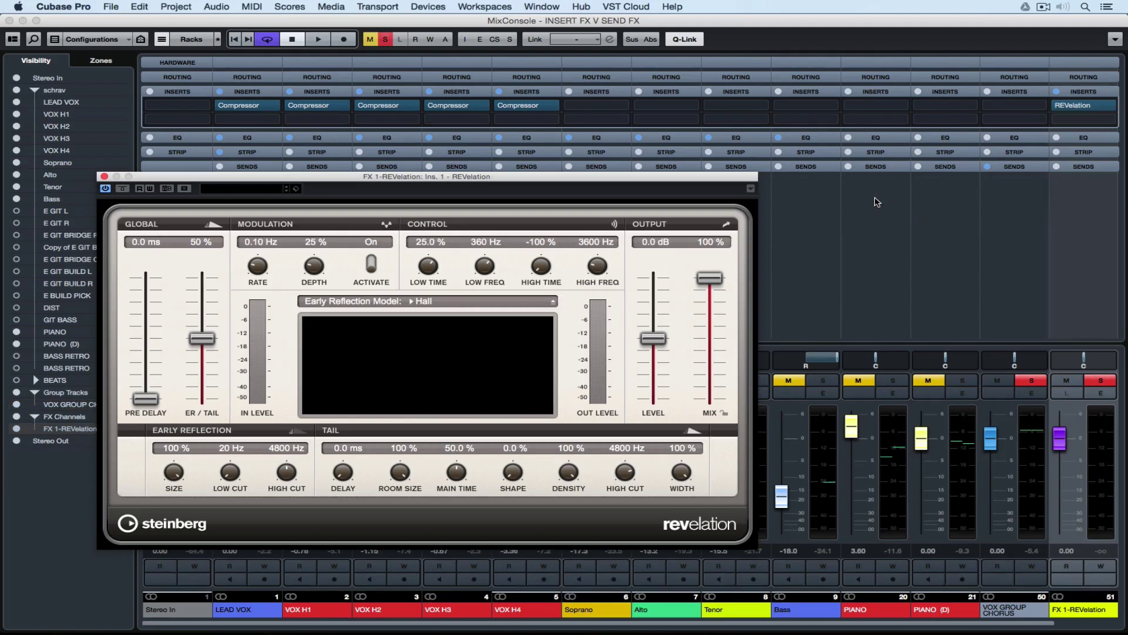
- During playback, show the Sends and set the vocal group's REVelation send to -9.52
{"action": "key", "text": "space"}
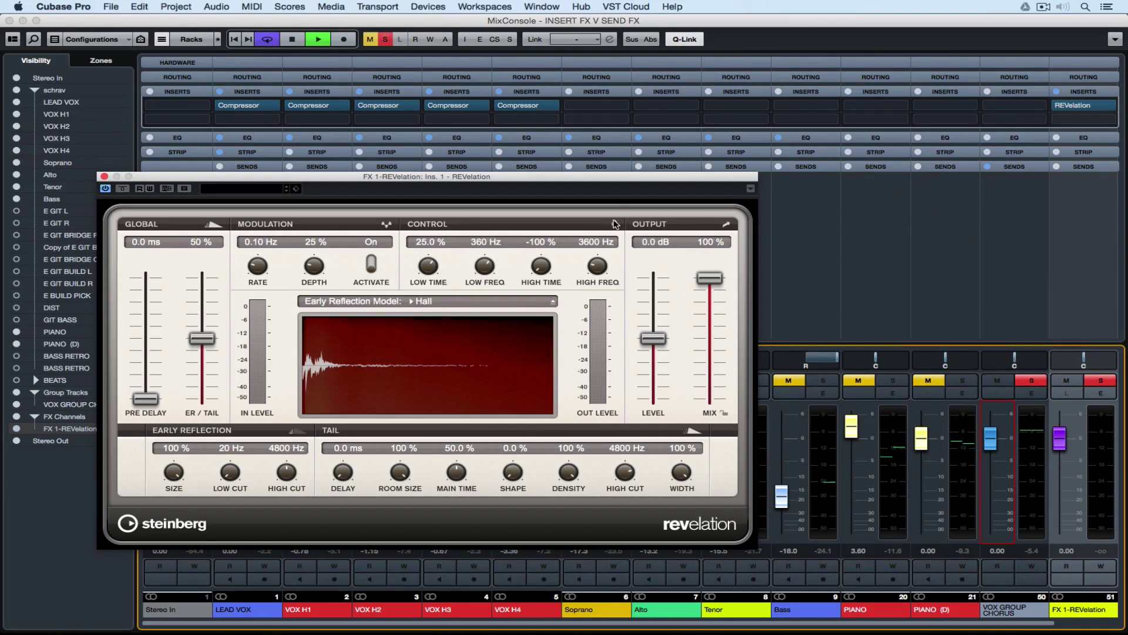
{"action": "left_click", "coordinate": [1015, 167]}
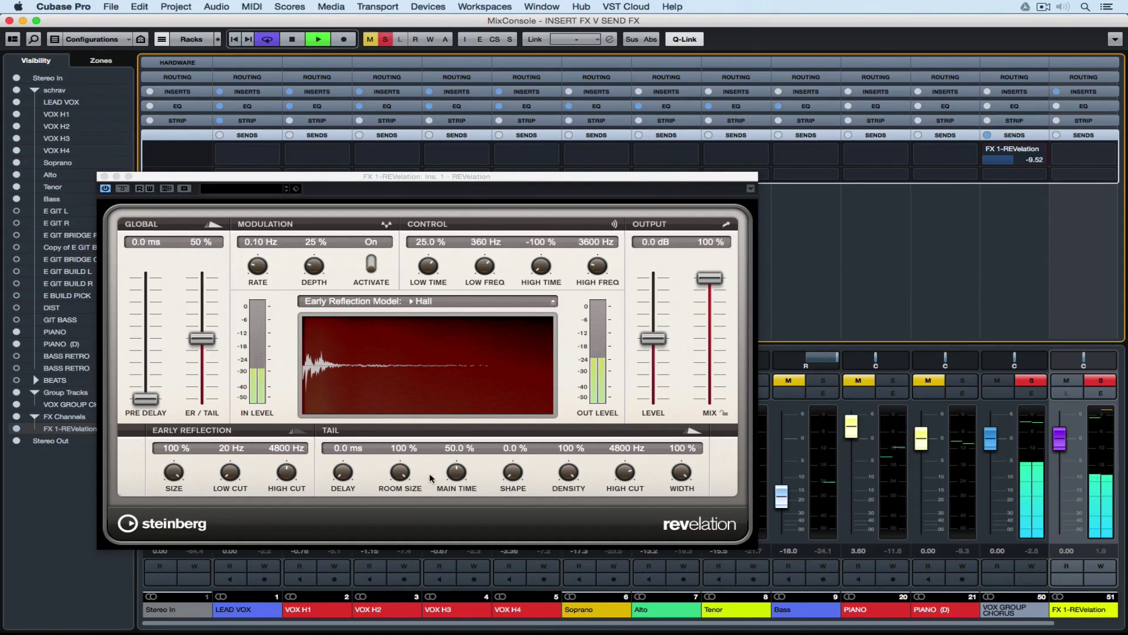
{"action": "left_click_drag", "start_coordinate": [400, 472], "coordinate": [391, 532]}
{"action": "left_click", "coordinate": [400, 335]}
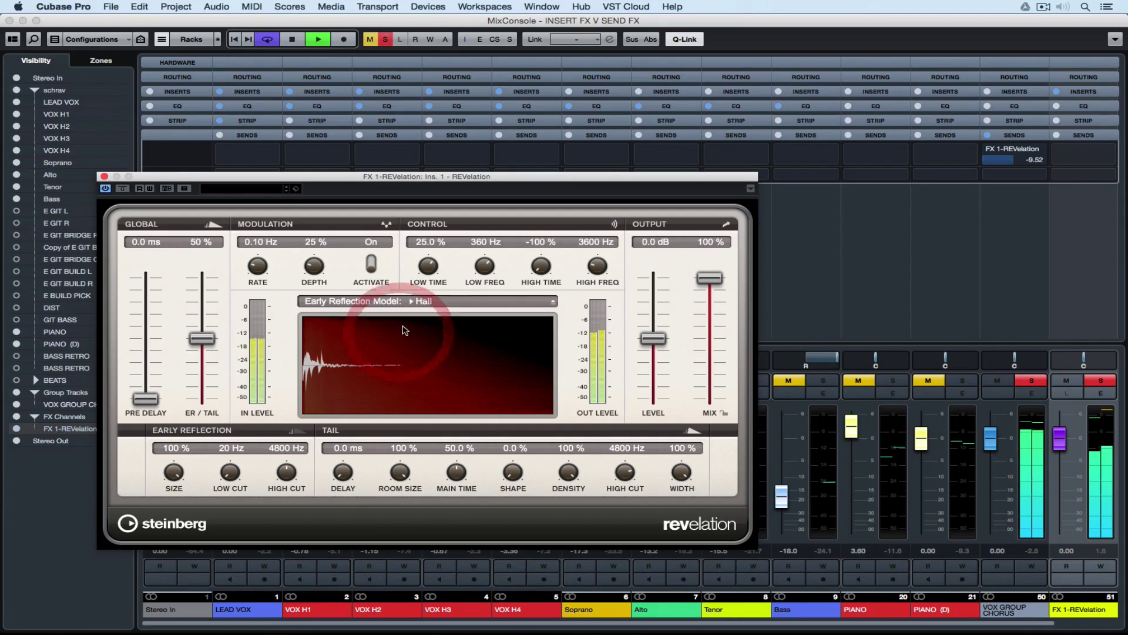
- Set REVelation to 92 % mix, 101.9 ms tail delay and 82.0 % main time
{"action": "left_click_drag", "start_coordinate": [708, 281], "coordinate": [709, 293]}
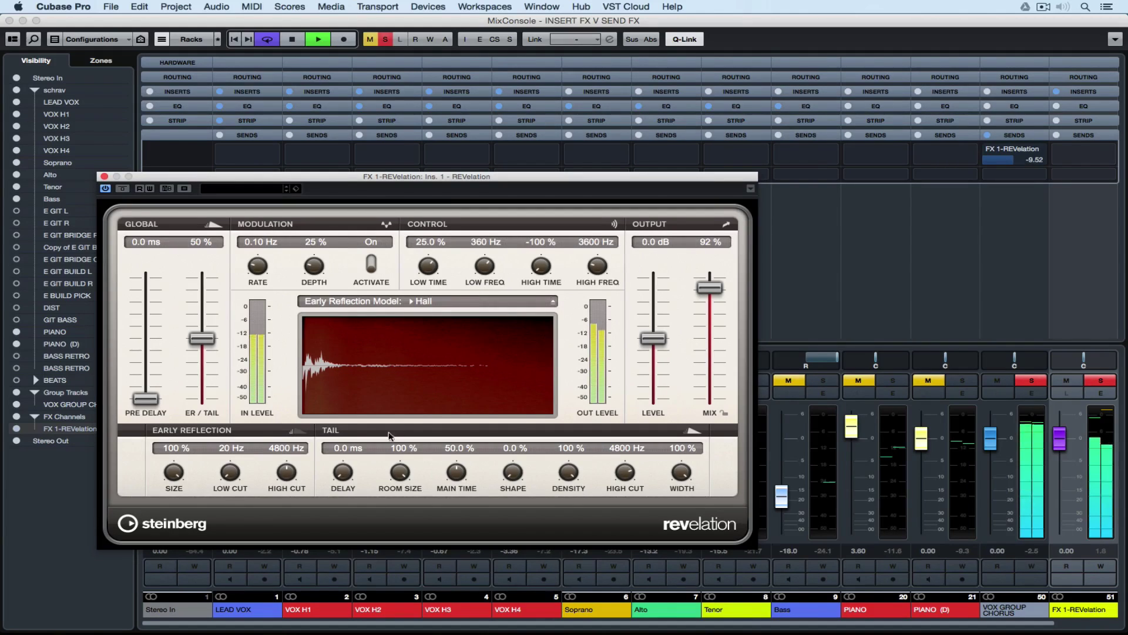
{"action": "left_click", "coordinate": [336, 409]}
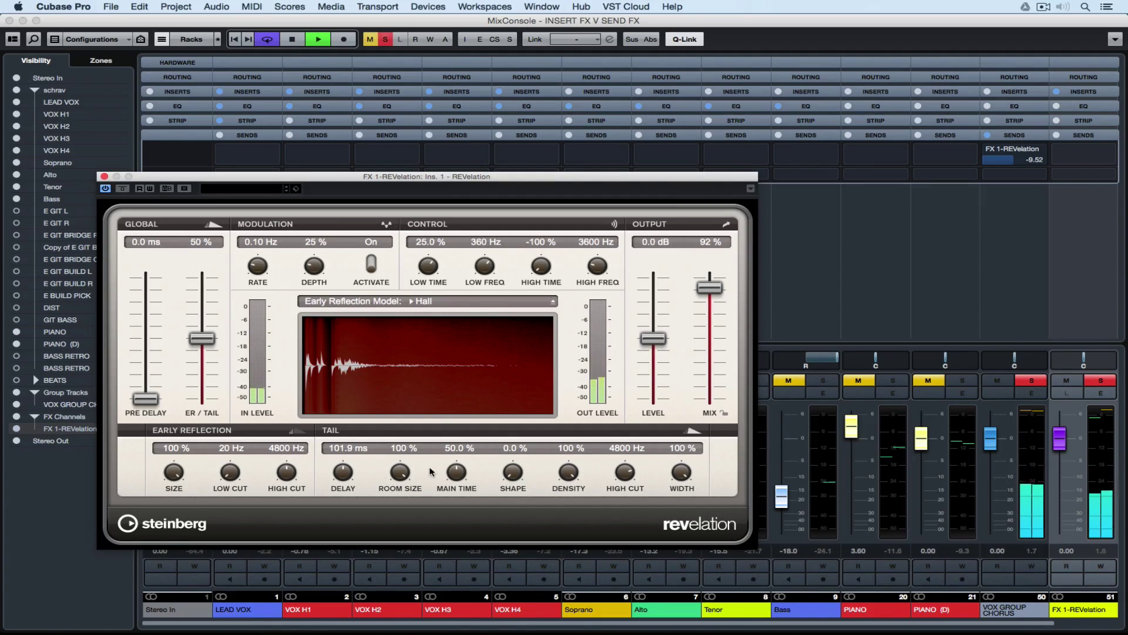
{"action": "left_click_drag", "start_coordinate": [452, 476], "coordinate": [447, 434]}
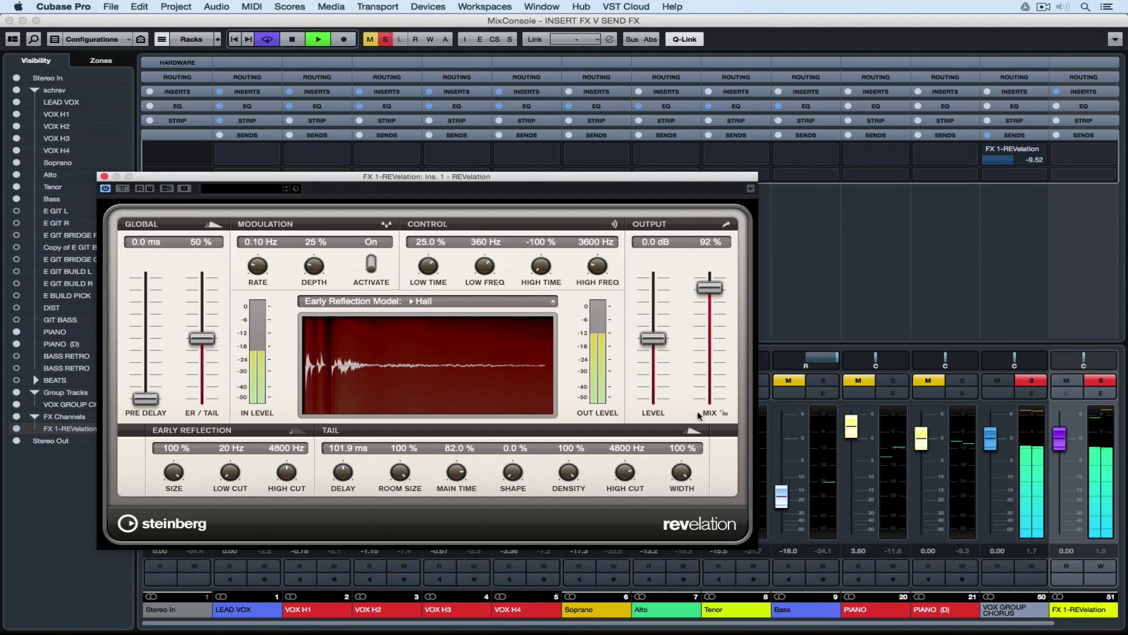
{"action": "left_click", "coordinate": [1083, 106]}
{"action": "left_click", "coordinate": [1083, 88]}
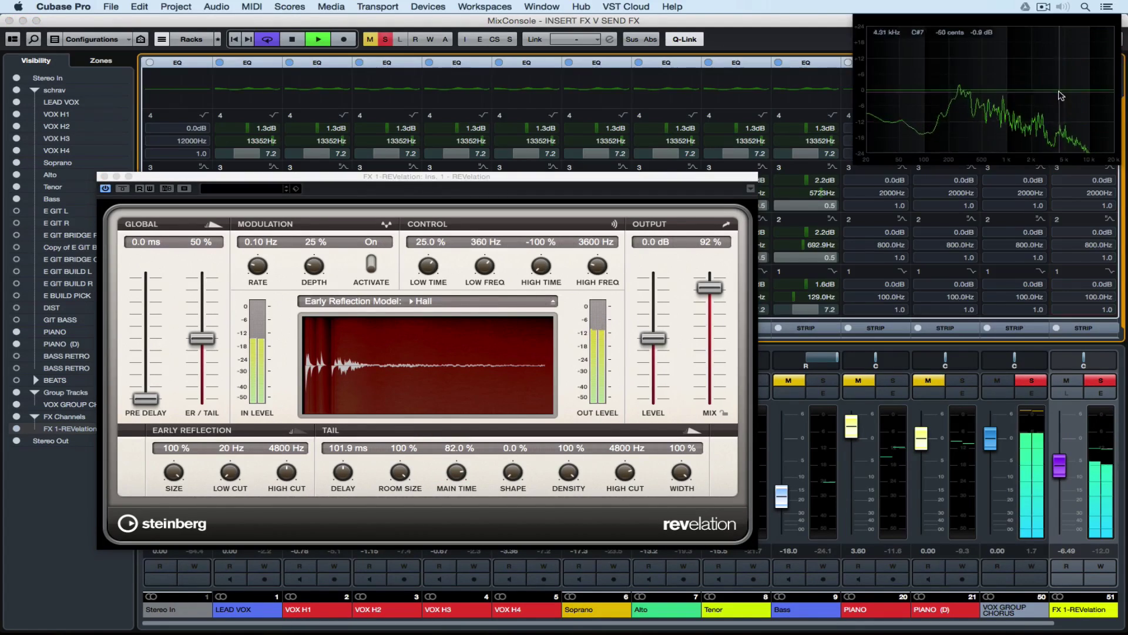
- On the FX 1-REVelation EQ, cut band 1 by -20.3 dB near 91 Hz and boost band 3 1.8 dB at 1.54 kHz
{"action": "left_click_drag", "start_coordinate": [1065, 77], "coordinate": [1065, 77]}
{"action": "left_click_drag", "start_coordinate": [923, 90], "coordinate": [920, 145]}
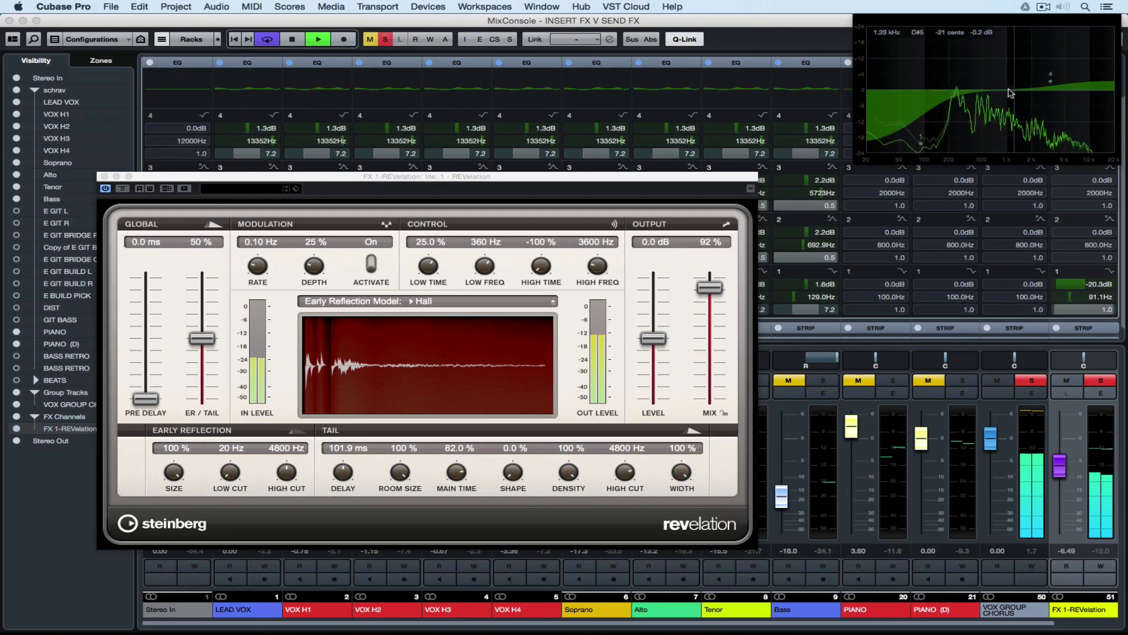
{"action": "left_click_drag", "start_coordinate": [1031, 89], "coordinate": [1023, 87]}
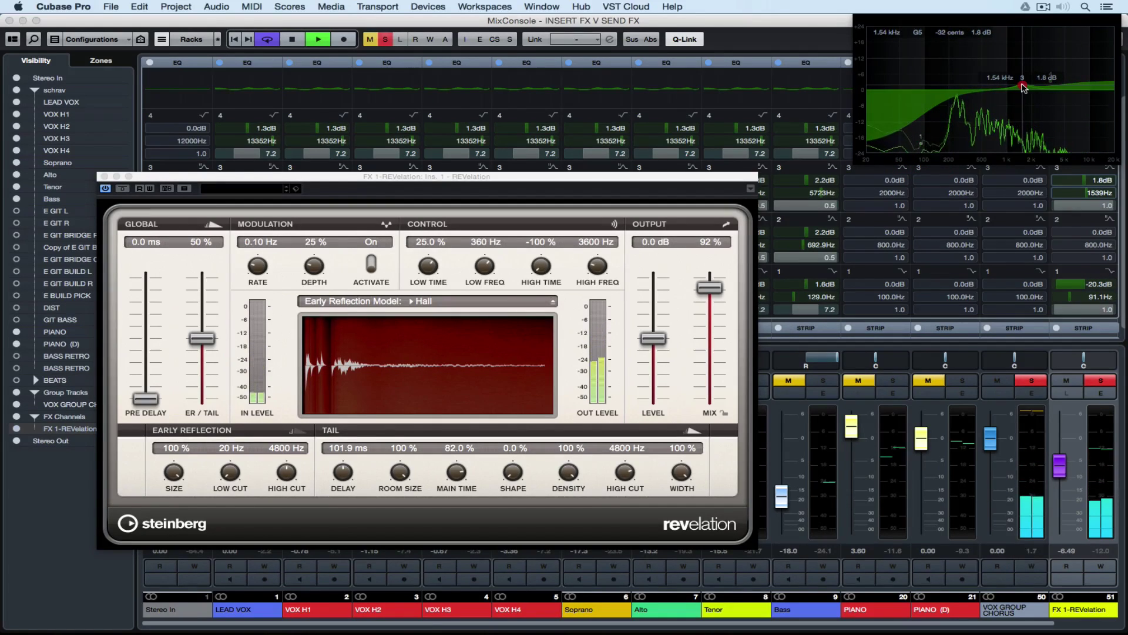
- Add a Compressor after REVelation at -41.0 threshold and lower the channel fader to about -5.4 dB
{"action": "left_click", "coordinate": [1083, 119]}
{"action": "type", "text": "comp"}
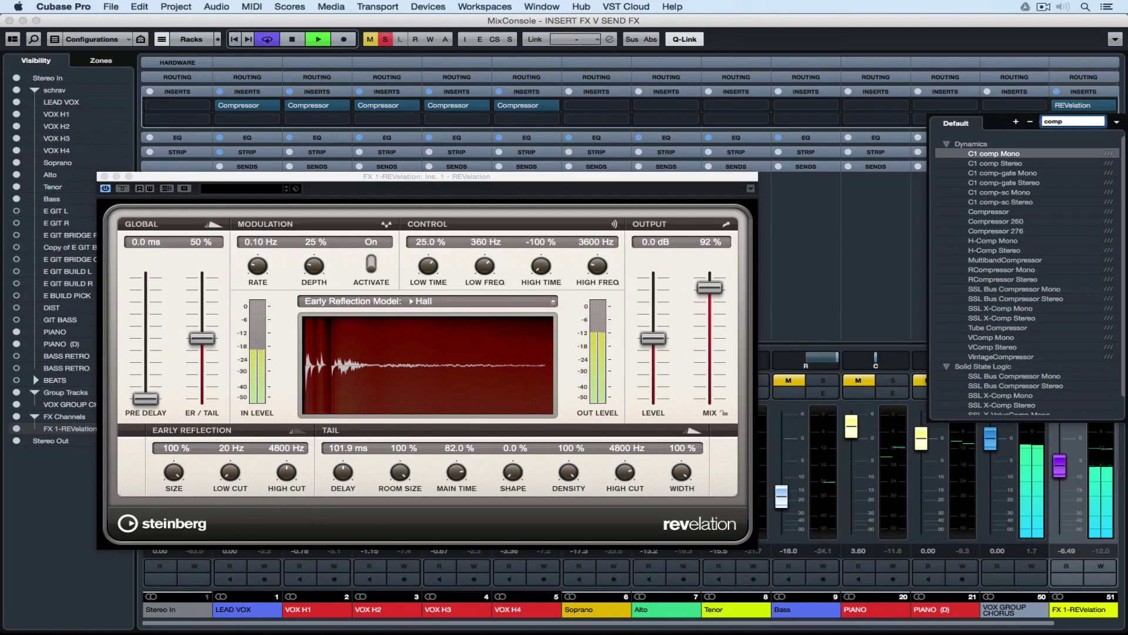
{"action": "left_click", "coordinate": [986, 213]}
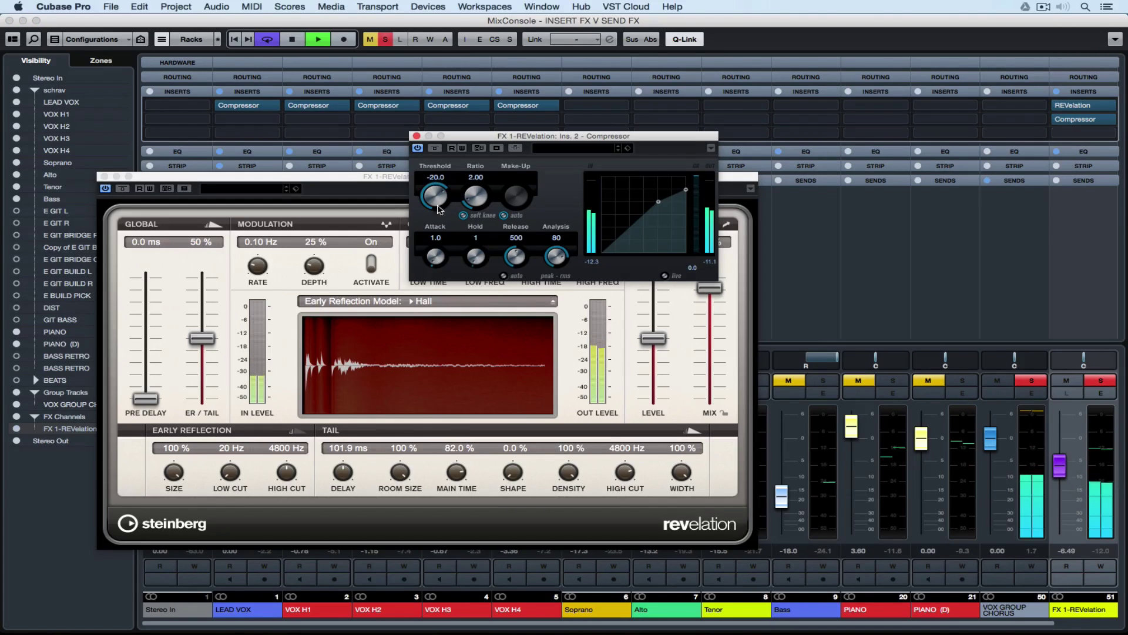
{"action": "left_click_drag", "start_coordinate": [435, 198], "coordinate": [418, 229]}
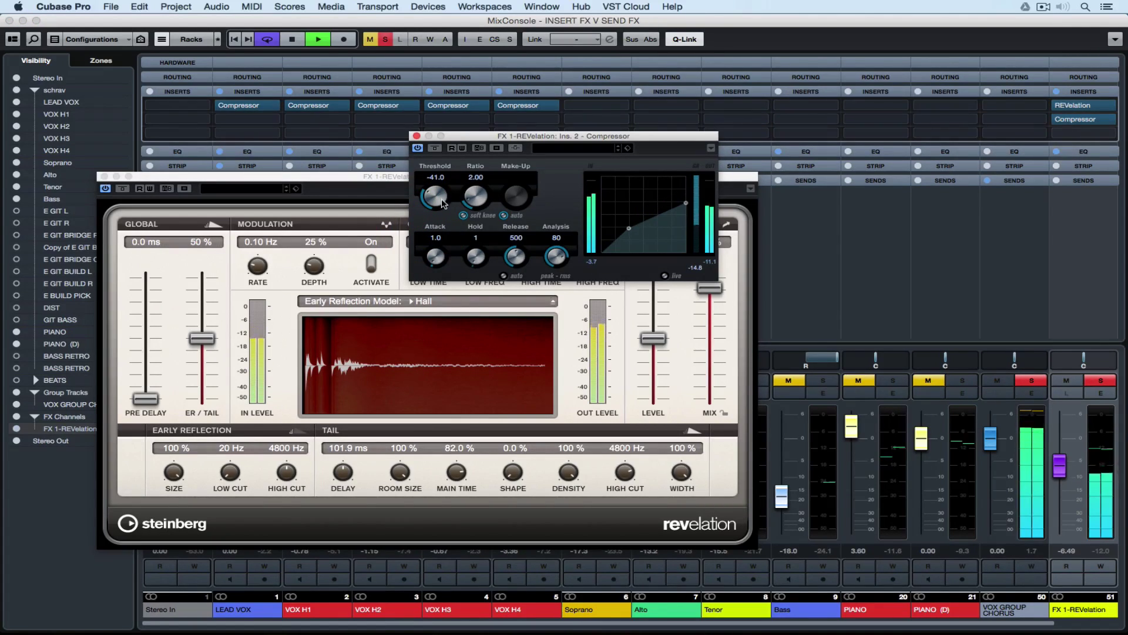
{"action": "left_click_drag", "start_coordinate": [1061, 474], "coordinate": [1062, 466]}
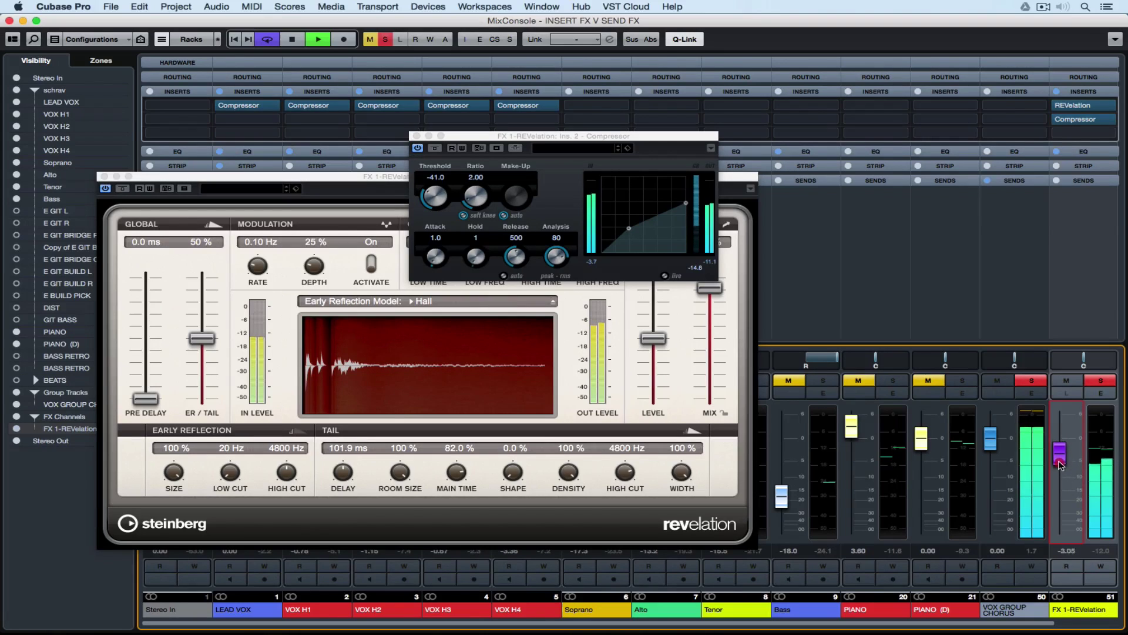
{"action": "left_click_drag", "start_coordinate": [1059, 464], "coordinate": [1053, 471]}
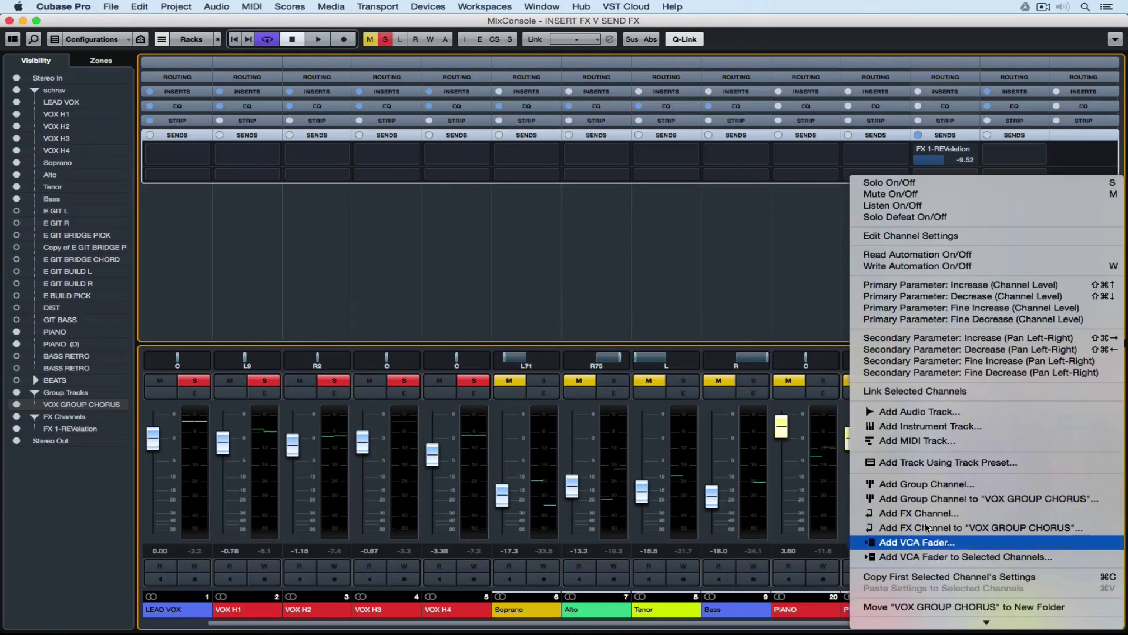
- Add a second FX channel running FabFilter Timeless 2
{"action": "left_click", "coordinate": [926, 527]}
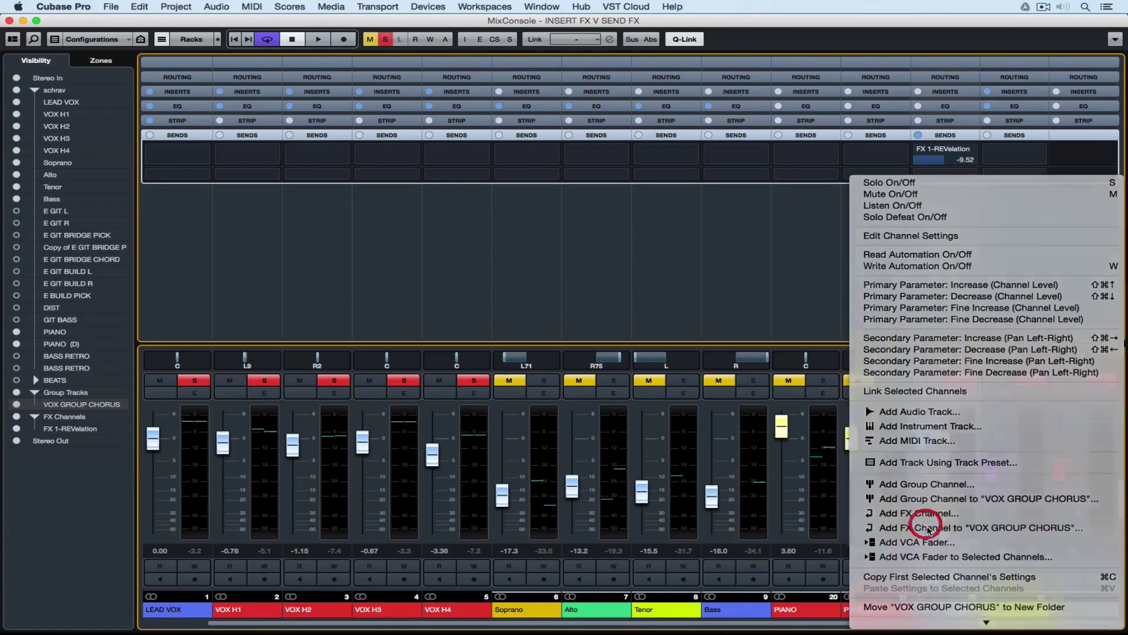
{"action": "left_click", "coordinate": [290, 196]}
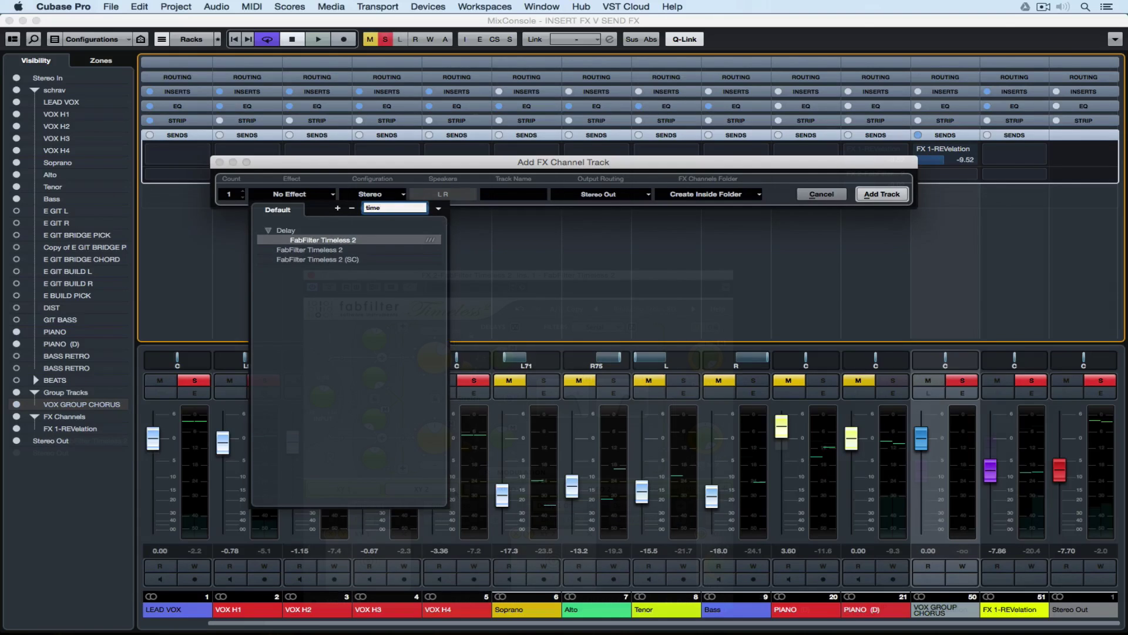
{"action": "key", "text": "Return"}
{"action": "key", "text": "Return"}
{"action": "left_click", "coordinate": [429, 489]}
- Play back and adjust the second delay line's time in Timeless 2's XY 2 panel
{"action": "key", "text": "space"}
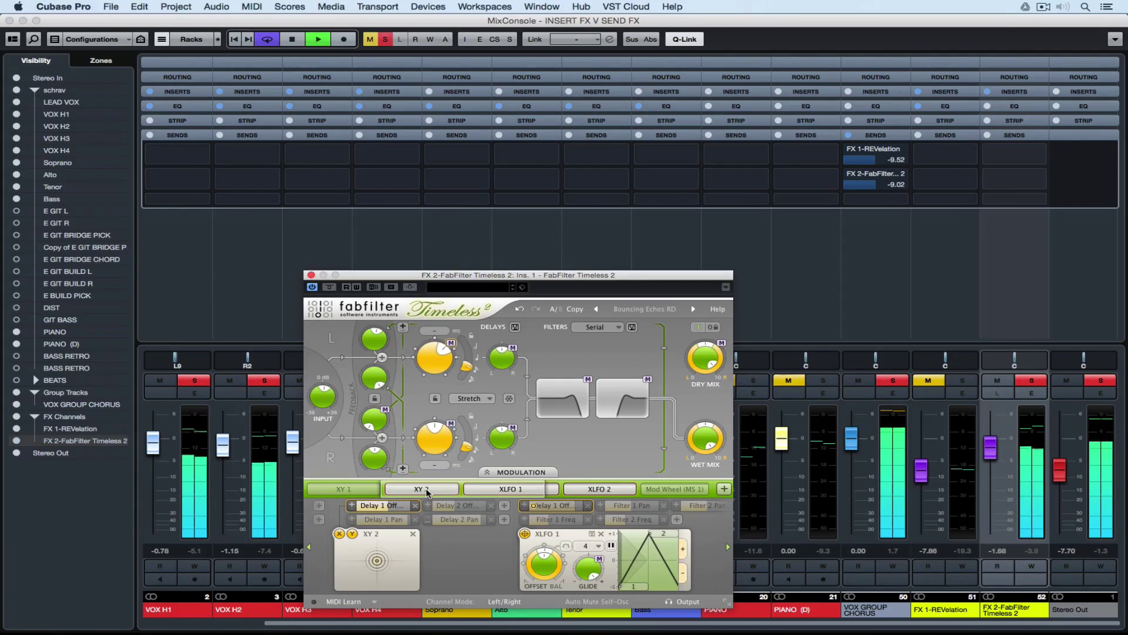
{"action": "left_click", "coordinate": [432, 488]}
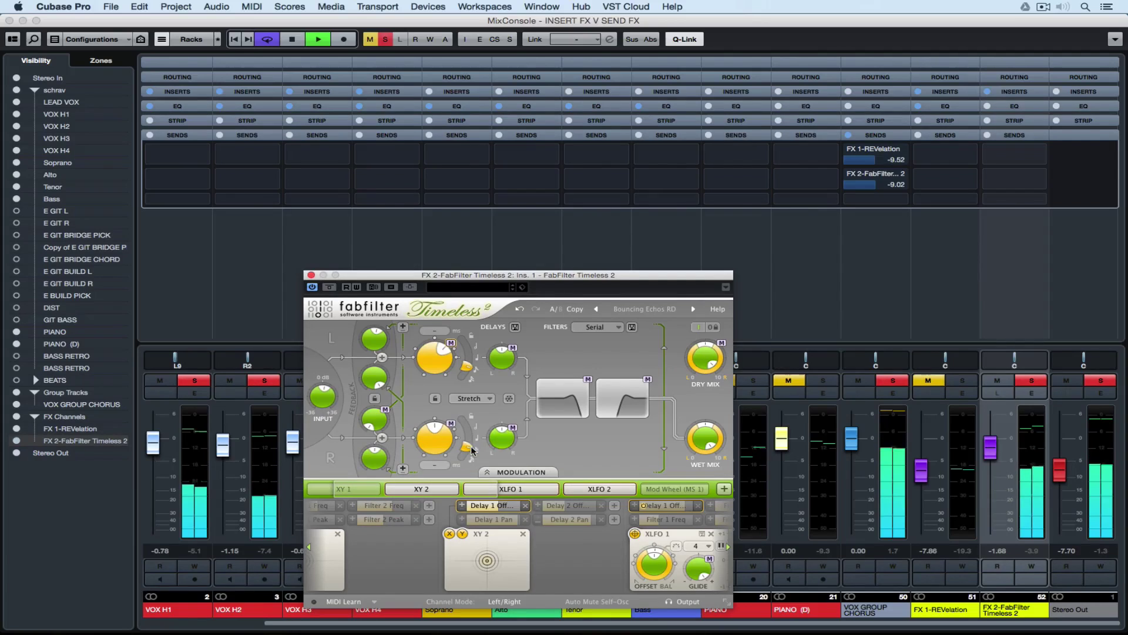
{"action": "left_click_drag", "start_coordinate": [466, 447], "coordinate": [462, 421]}
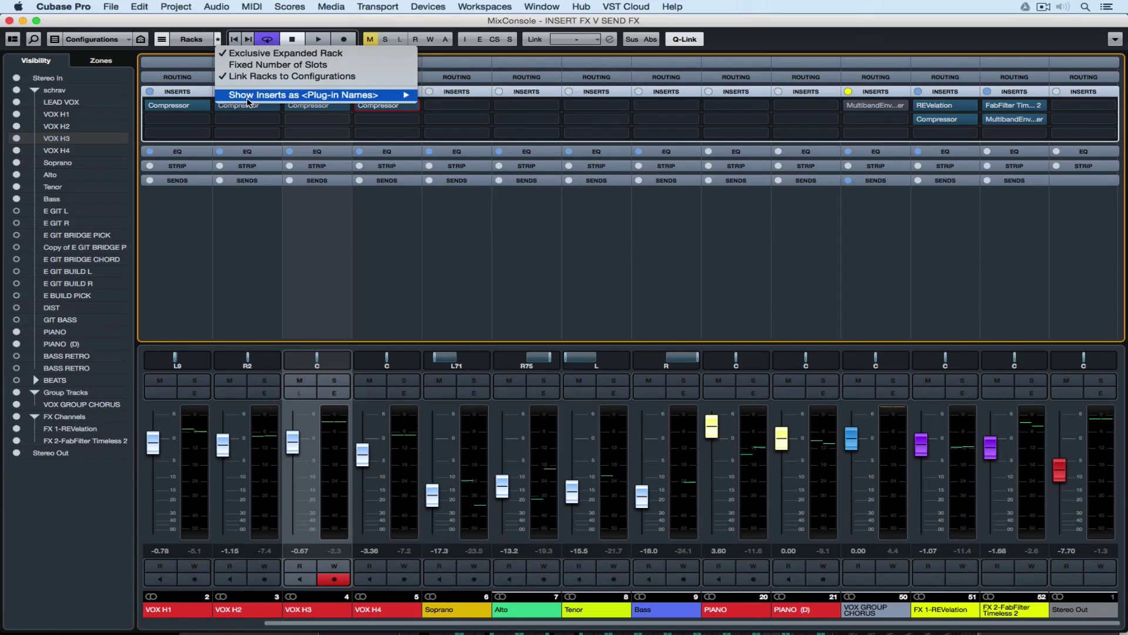
- Set the Inserts rack to Fixed Number of Slots, then check VOX H4's empty seventh insert without loading a plug-in
{"action": "mouse_move", "coordinate": [248, 100]}
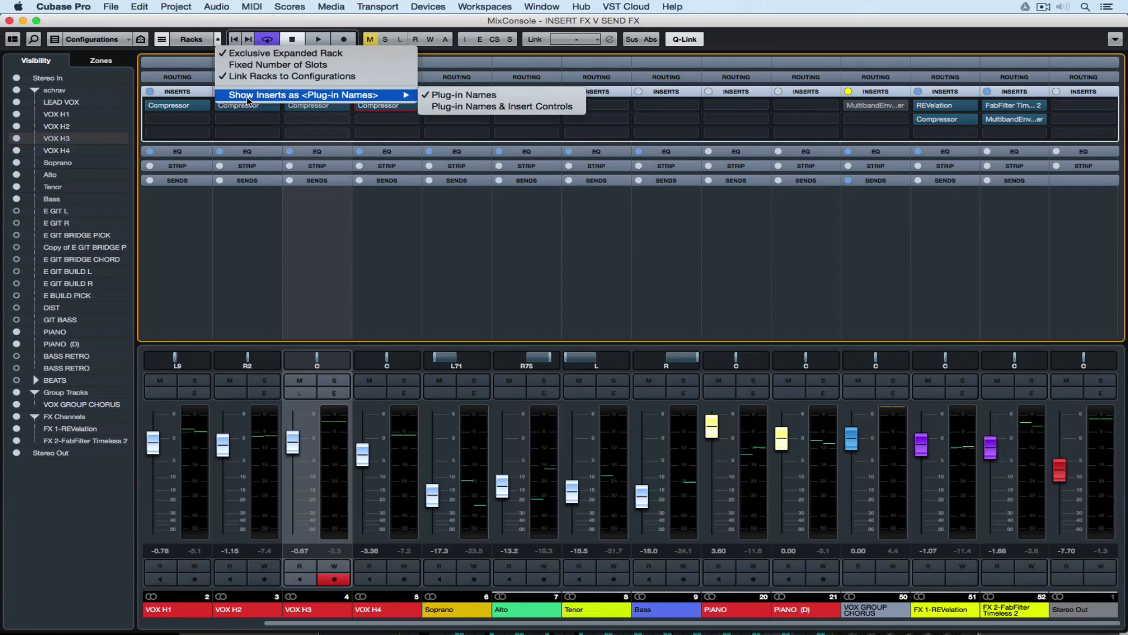
{"action": "left_click", "coordinate": [248, 66]}
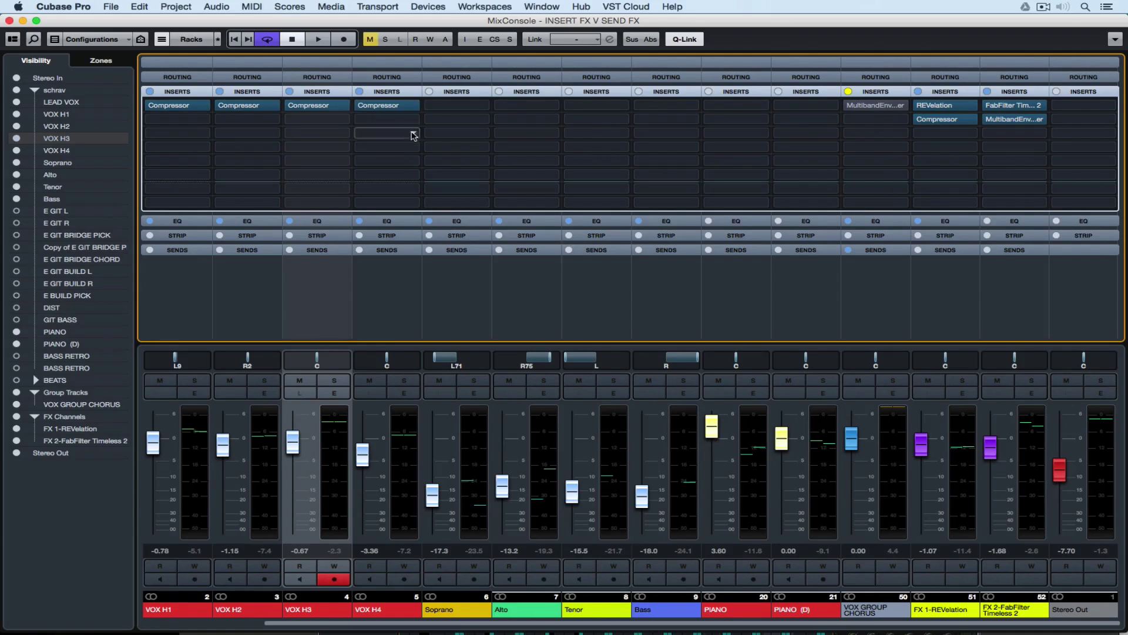
{"action": "left_click", "coordinate": [415, 189]}
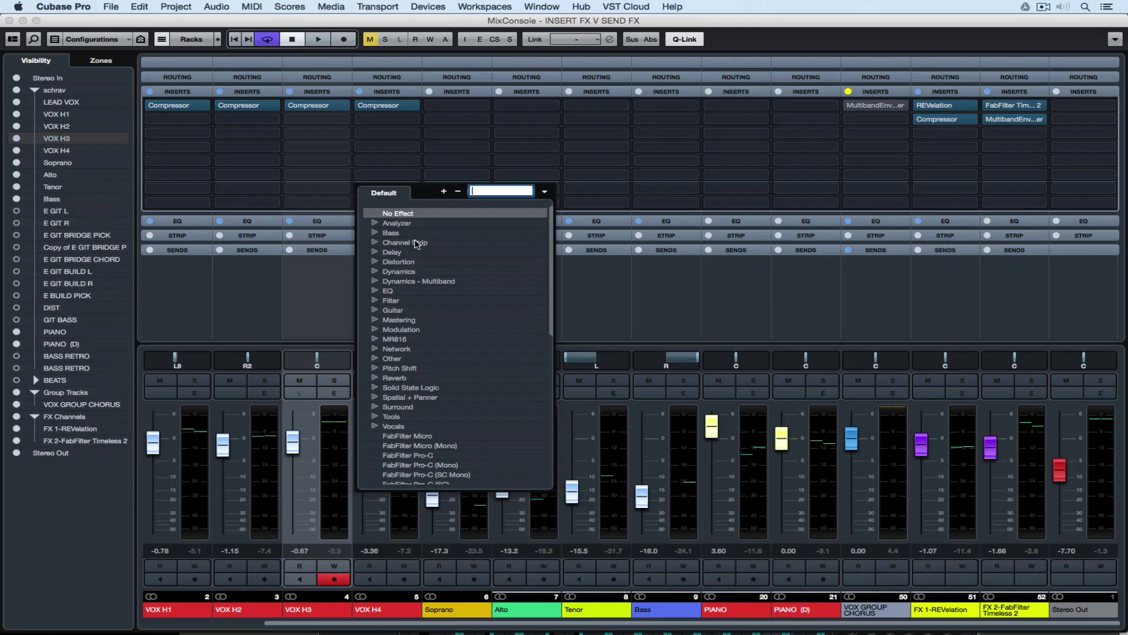
{"action": "left_click", "coordinate": [332, 179]}
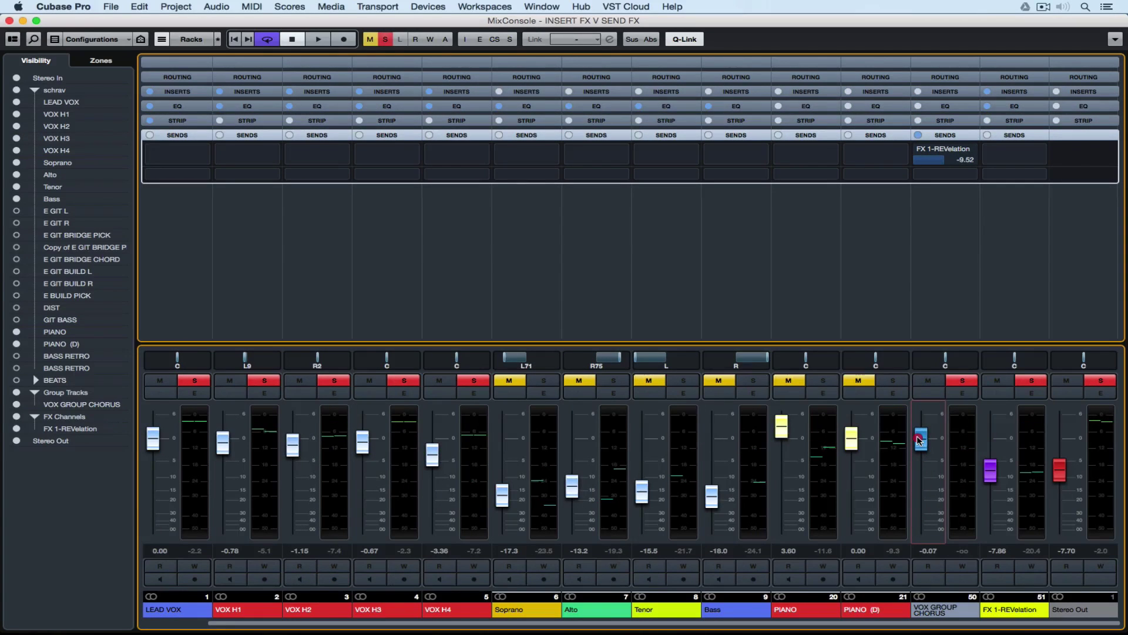
- Add a FabFilter Timeless 2 FX channel fed from VOX GROUP CHORUS at 0.00 dB, then start playback
{"action": "left_click", "coordinate": [920, 441]}
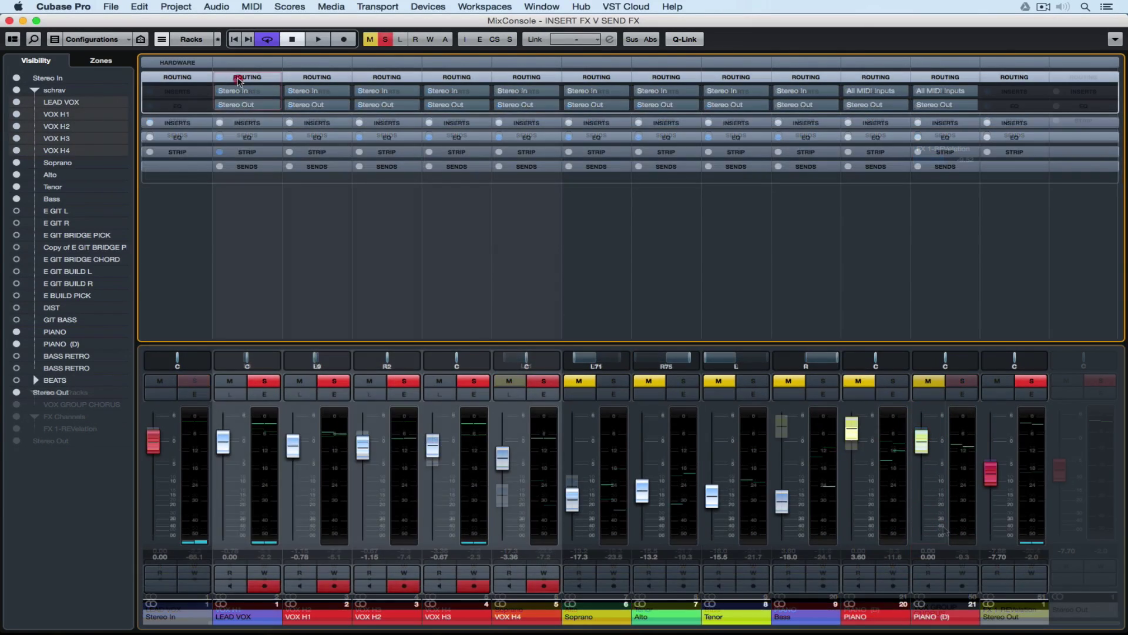
{"action": "left_click", "coordinate": [239, 92]}
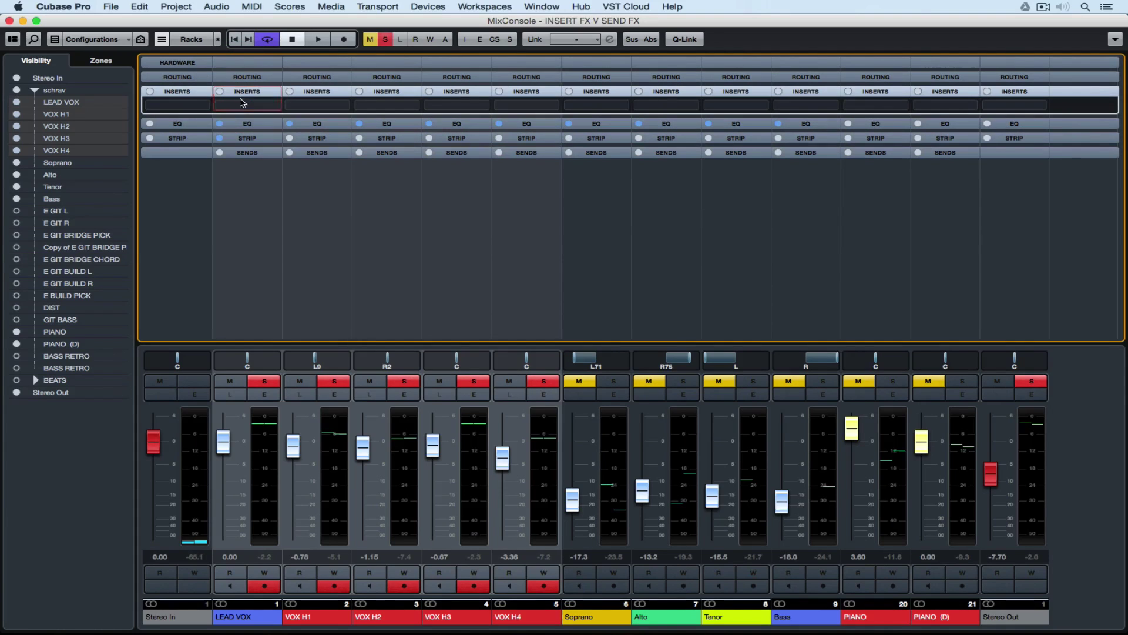
{"action": "left_click", "coordinate": [257, 109]}
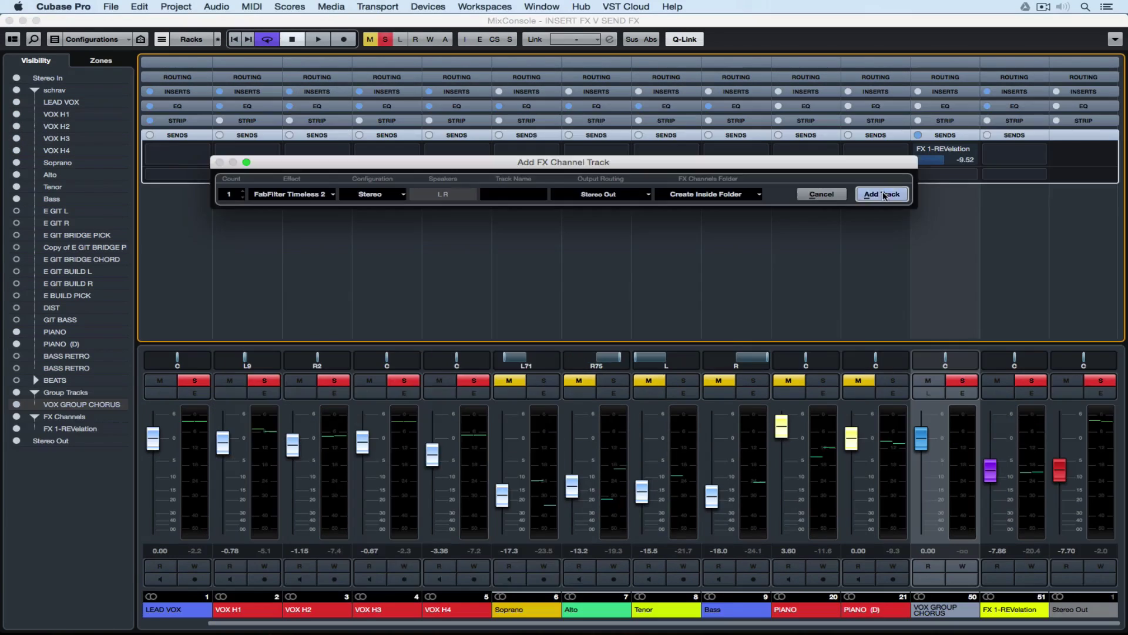
{"action": "left_click", "coordinate": [881, 194]}
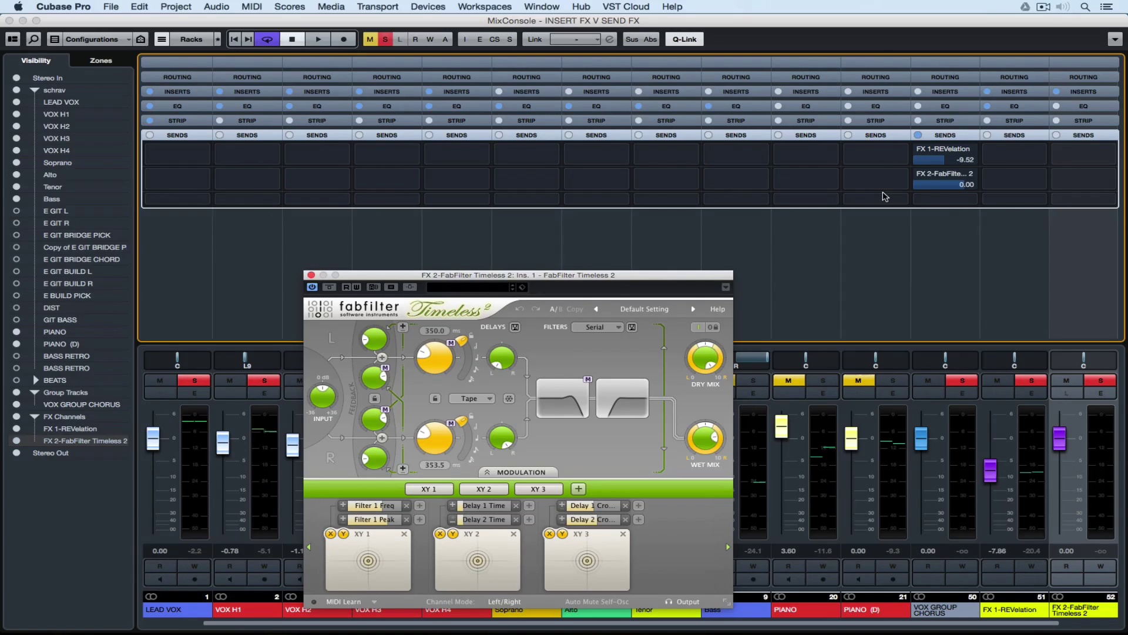
{"action": "key", "text": "space"}
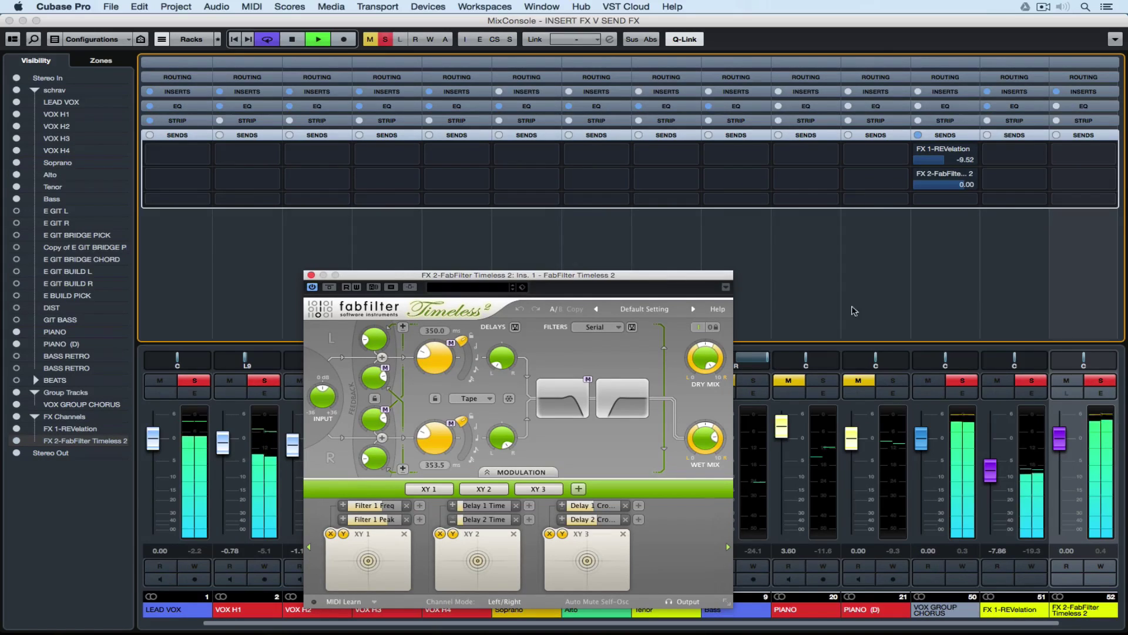